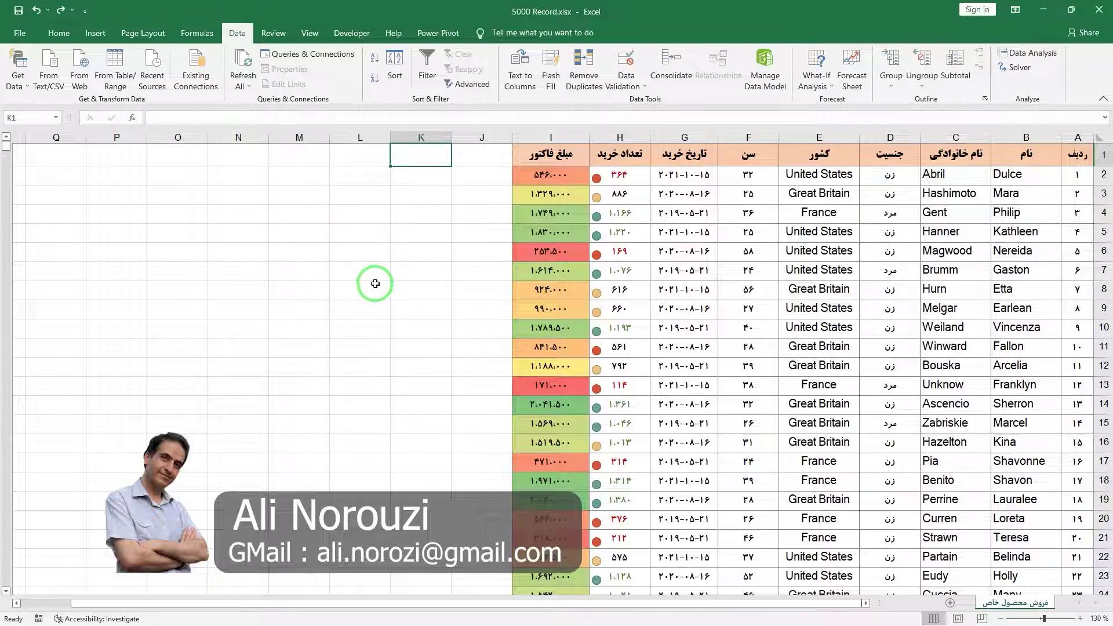
Look over the Sort & Filter options, then jump from B7 to the table's last record and back
{"action": "left_click", "coordinate": [59, 33]}
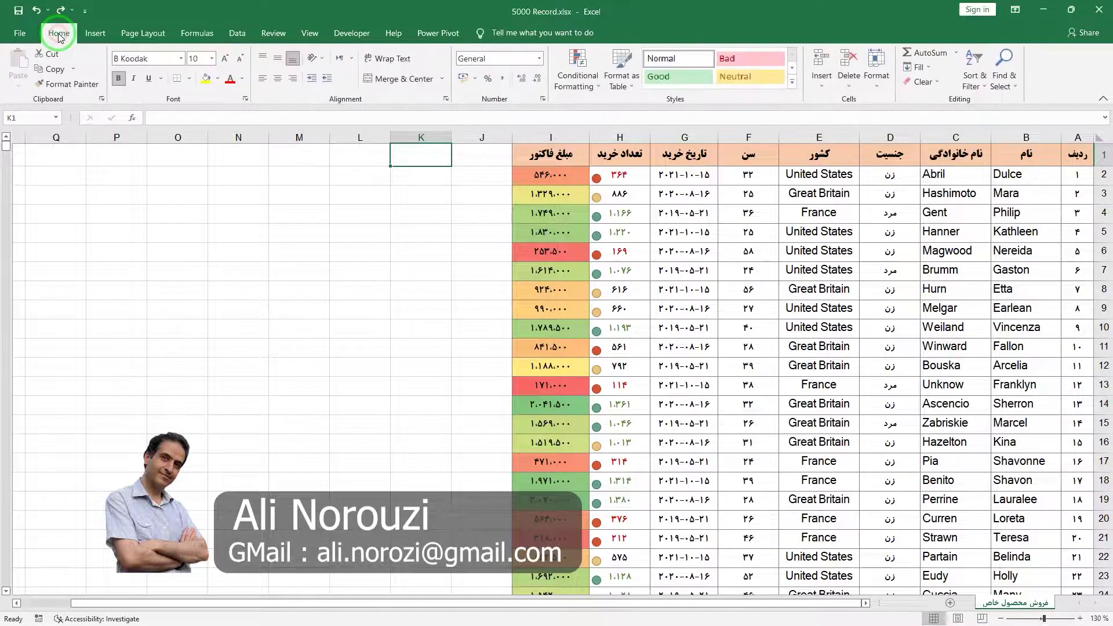
{"action": "left_click", "coordinate": [984, 91]}
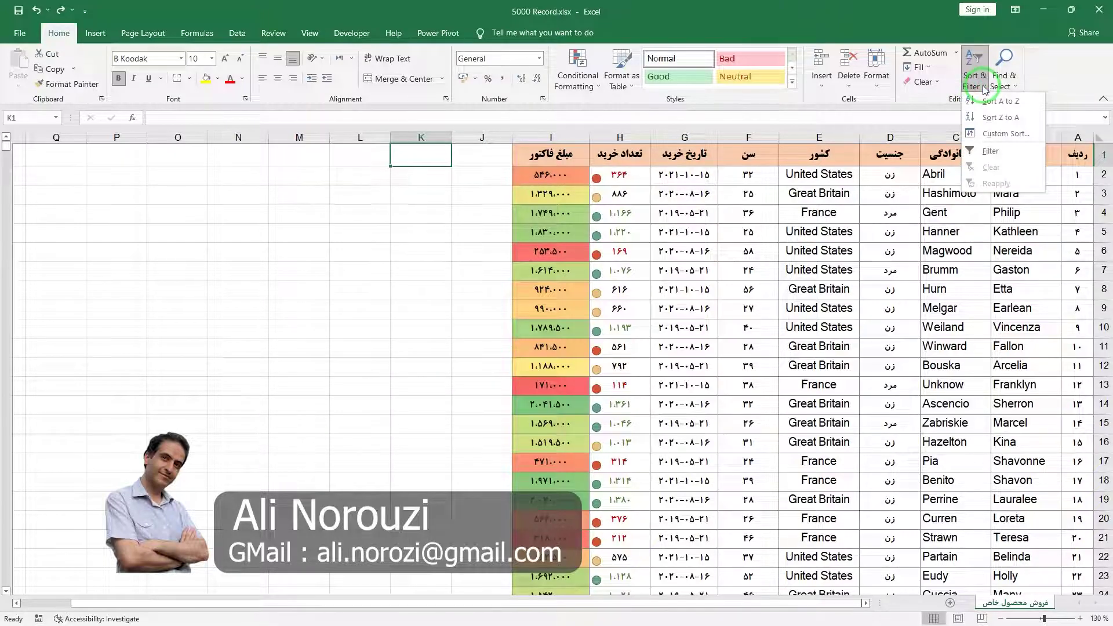
{"action": "left_click", "coordinate": [241, 14]}
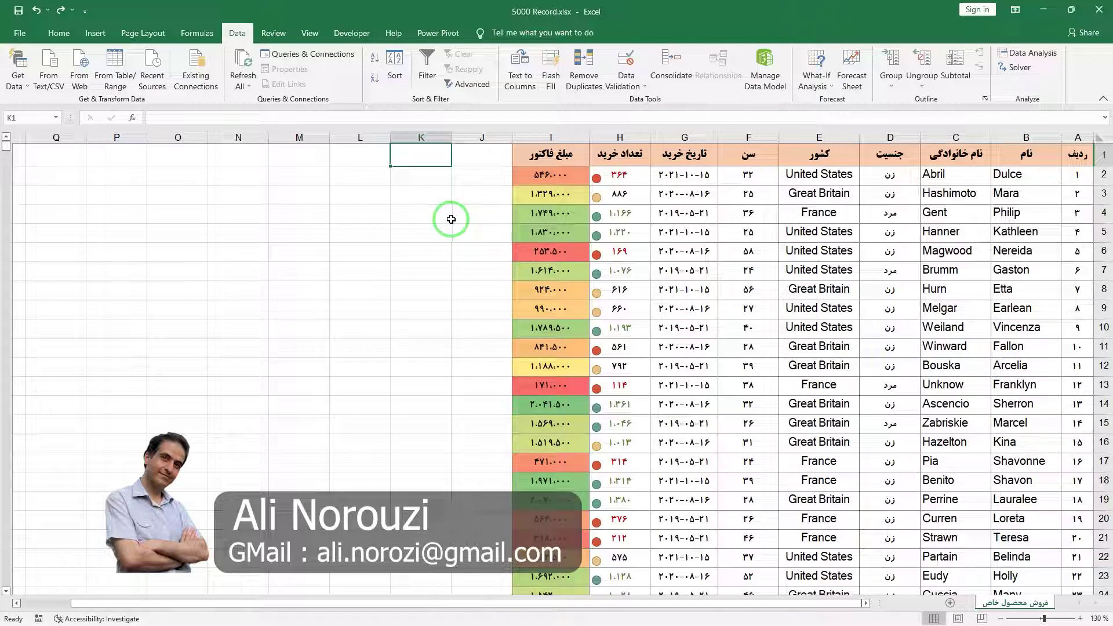
{"action": "left_click", "coordinate": [1055, 266]}
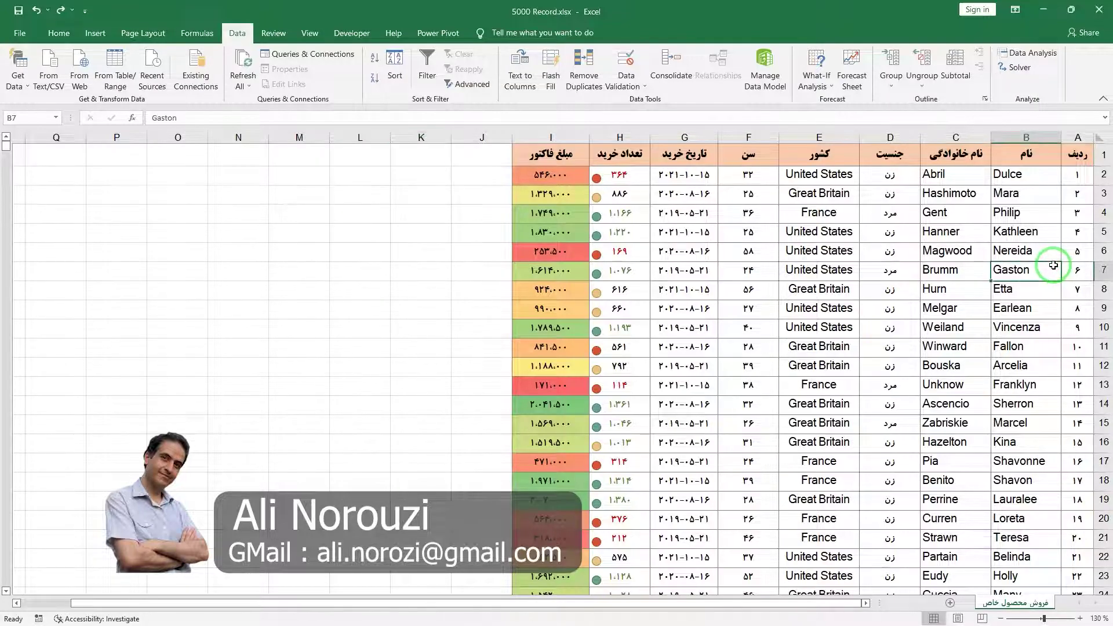
{"action": "key", "text": "ctrl+Down"}
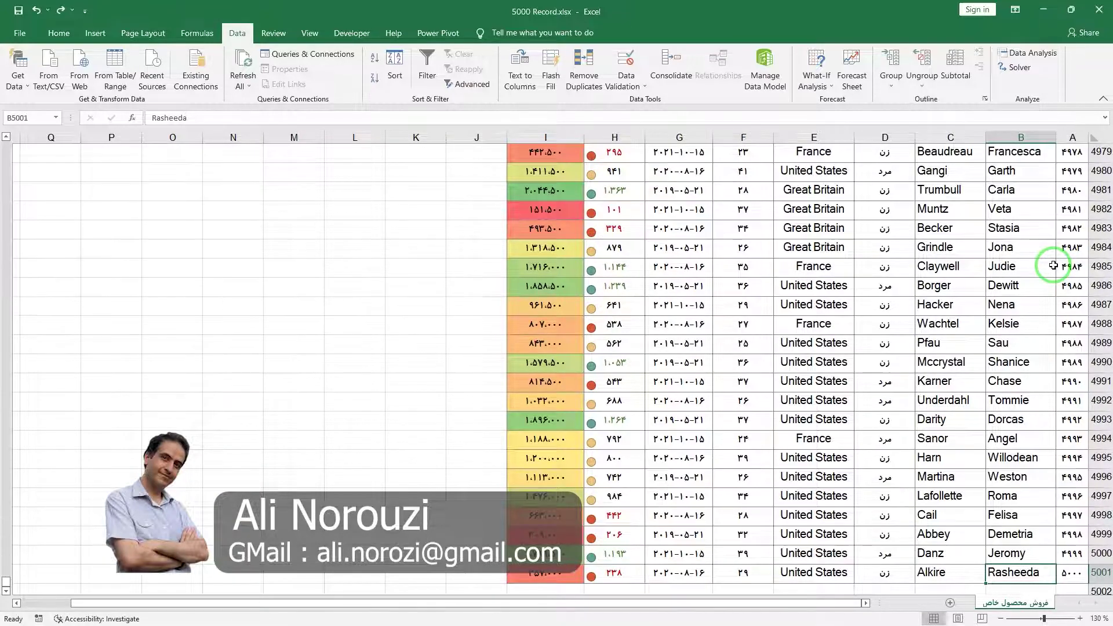
{"action": "key", "text": "ctrl+Up"}
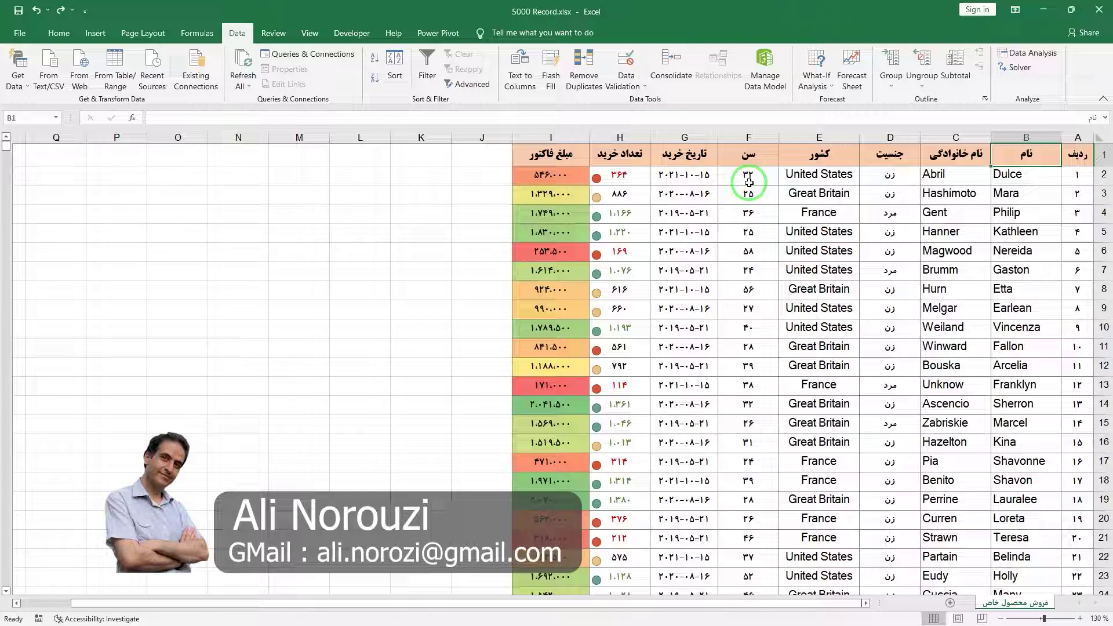
Start an ascending sort on age column F, choosing Expand the selection in the Sort Warning
{"action": "left_click", "coordinate": [751, 137]}
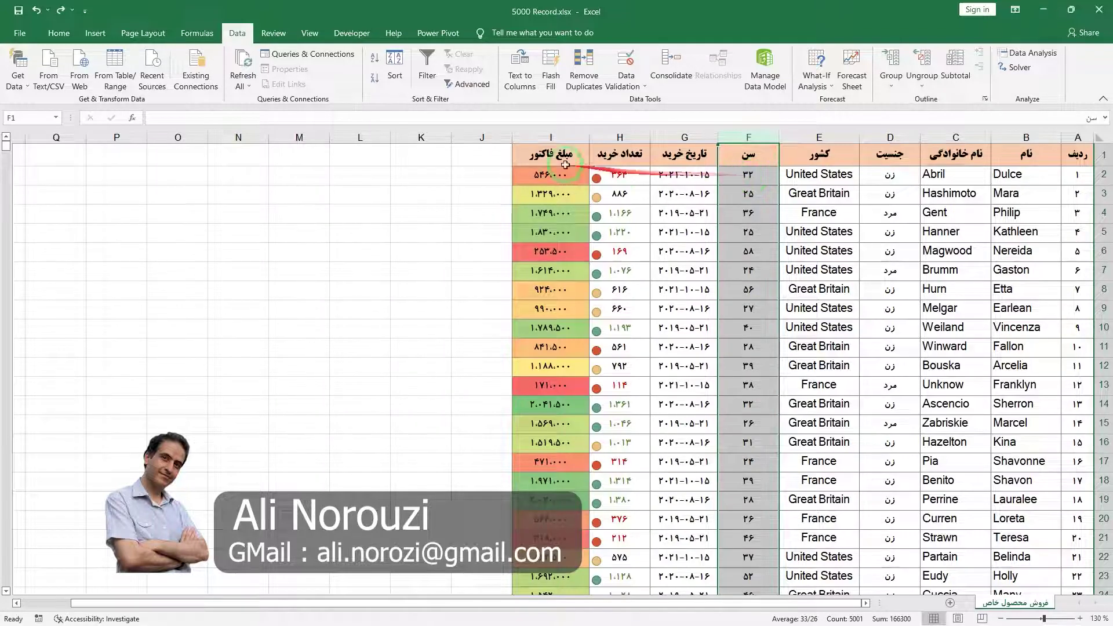
{"action": "left_click", "coordinate": [375, 63]}
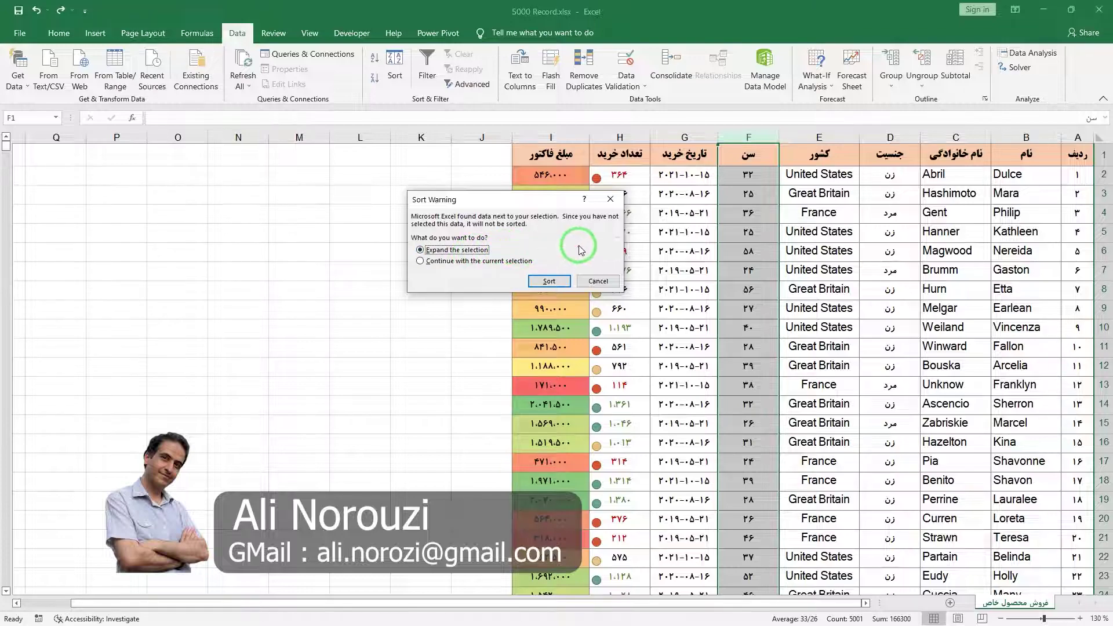
{"action": "mouse_move", "coordinate": [586, 250]}
{"action": "left_mouse_down"}
{"action": "mouse_move", "coordinate": [757, 202]}
{"action": "mouse_move", "coordinate": [743, 297]}
{"action": "mouse_move", "coordinate": [833, 268]}
{"action": "left_mouse_up"}
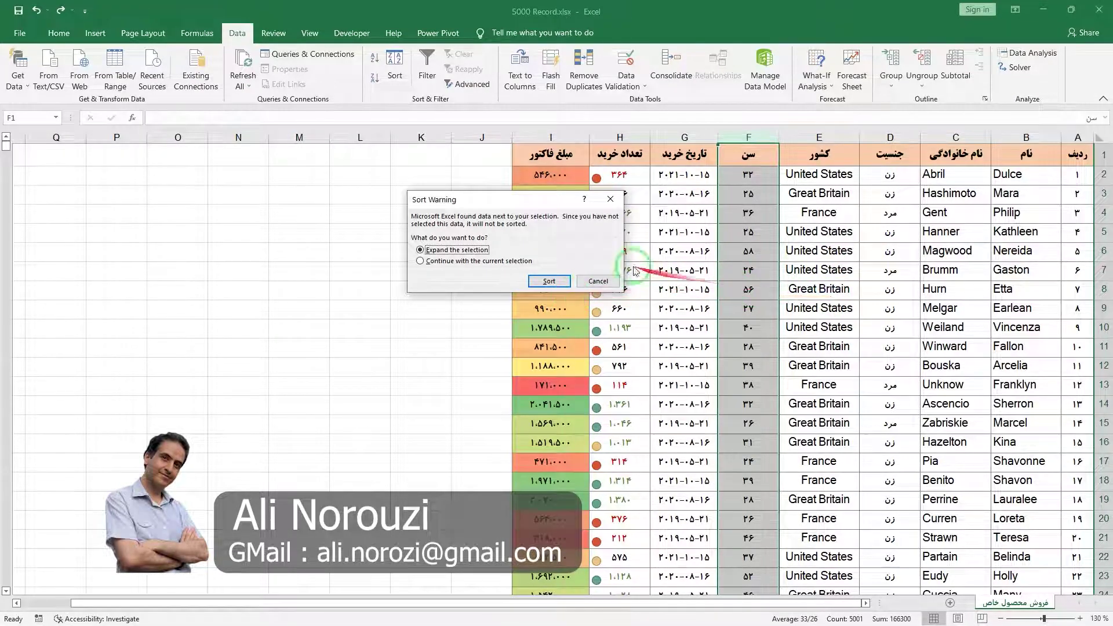
{"action": "left_click", "coordinate": [441, 261]}
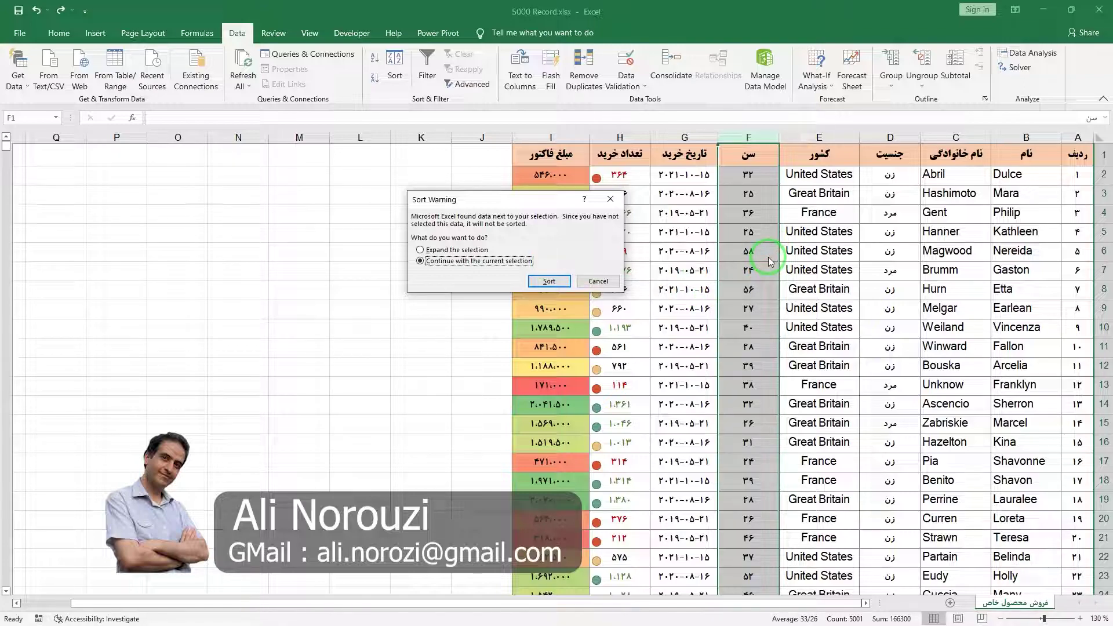
{"action": "left_click_drag", "start_coordinate": [757, 229], "coordinate": [760, 334]}
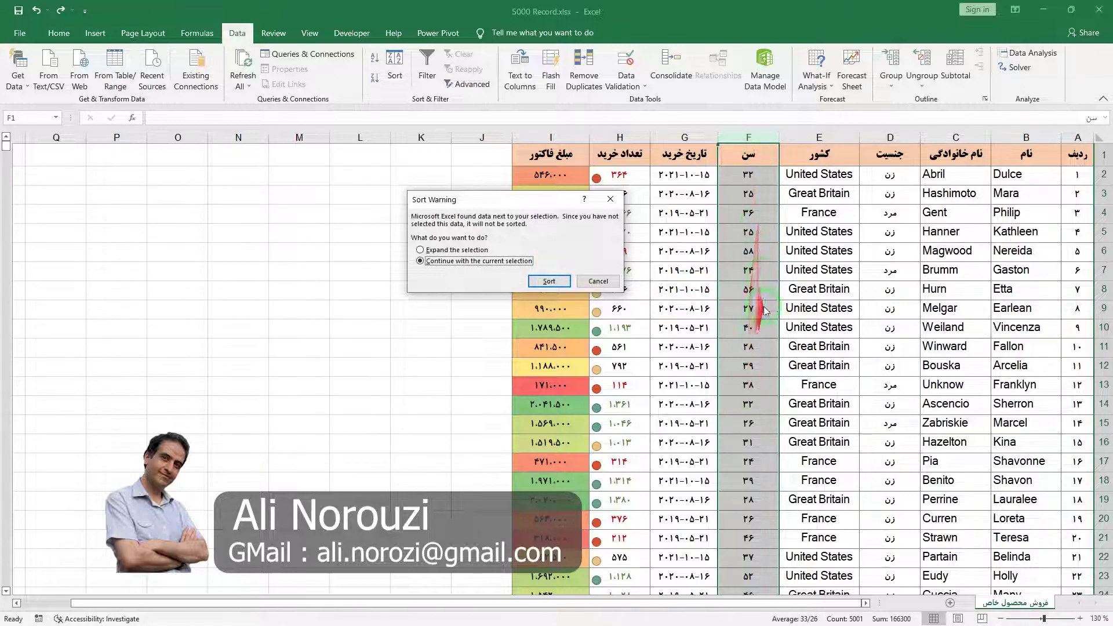
{"action": "left_click_drag", "start_coordinate": [760, 239], "coordinate": [957, 228]}
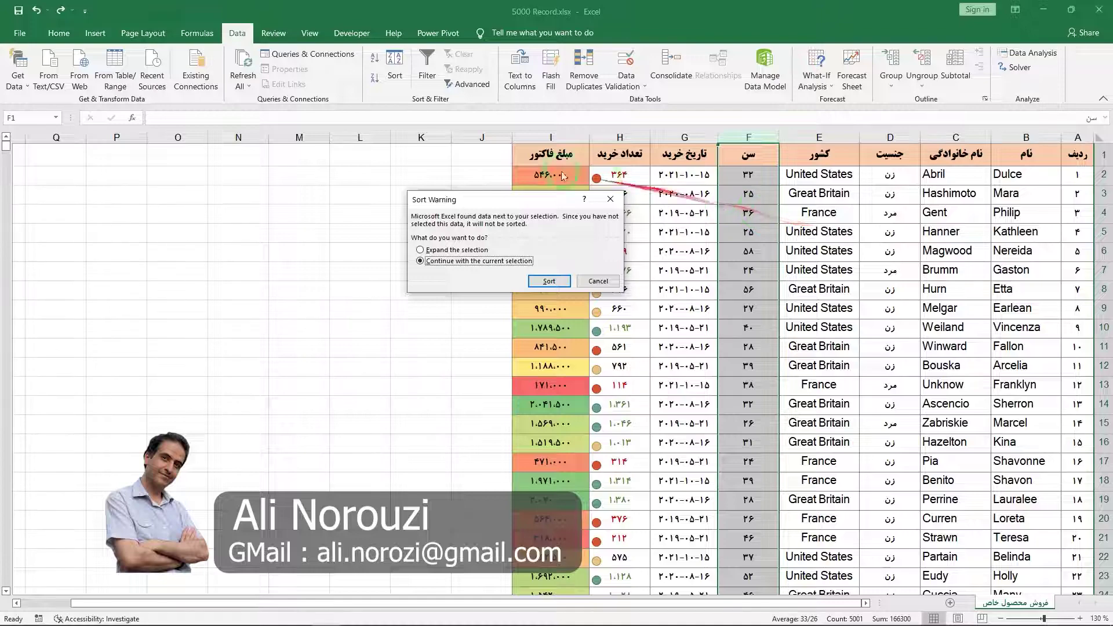
{"action": "left_click", "coordinate": [428, 250]}
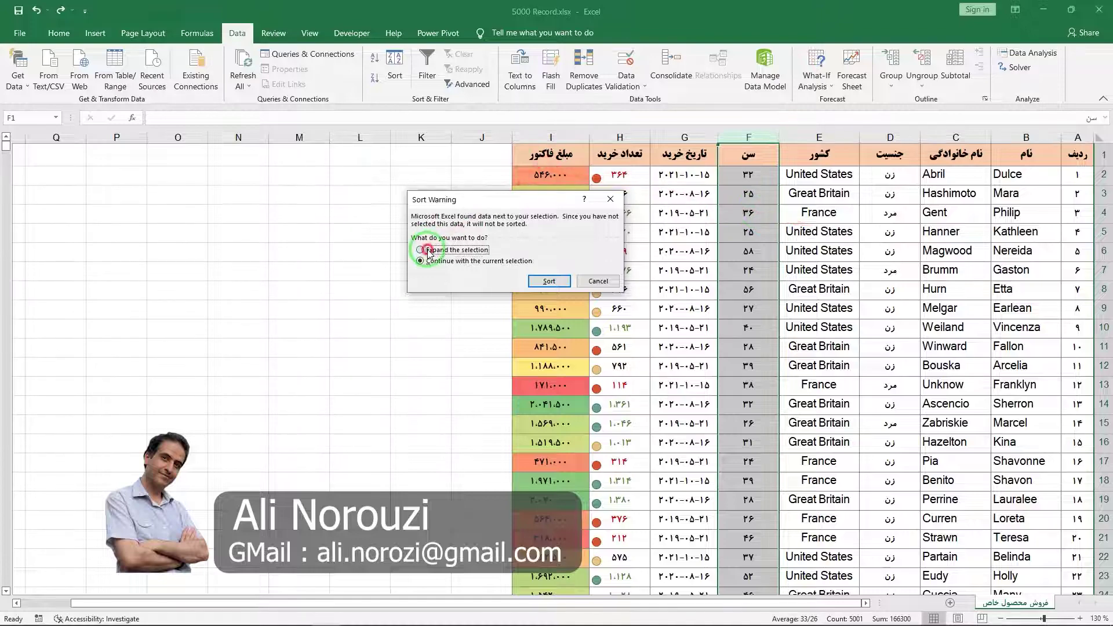
Apply the age sort across the whole table, review it, undo it, then select last-name column C
{"action": "left_click", "coordinate": [546, 281]}
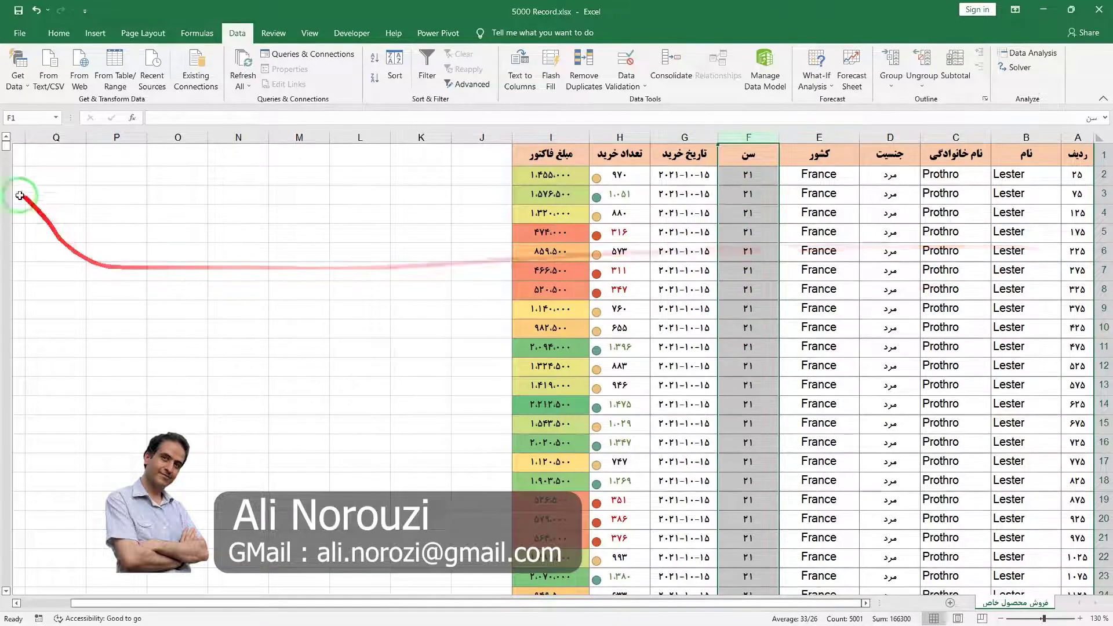
{"action": "mouse_move", "coordinate": [6, 144]}
{"action": "left_mouse_down"}
{"action": "mouse_move", "coordinate": [4, 241]}
{"action": "mouse_move", "coordinate": [6, 141]}
{"action": "left_mouse_up"}
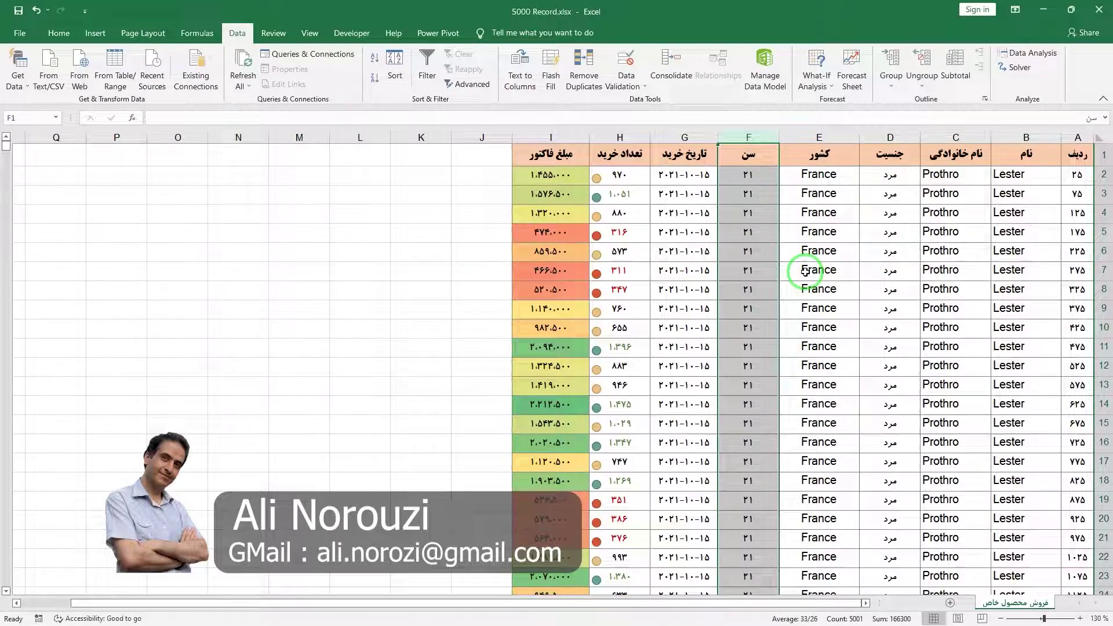
{"action": "key", "text": "ctrl+z"}
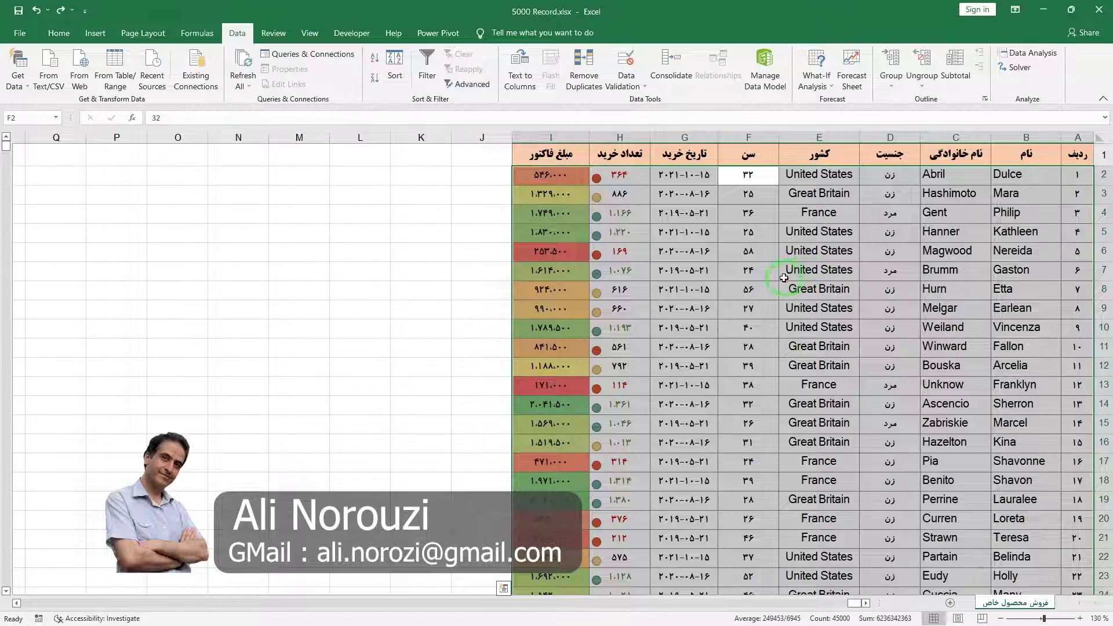
{"action": "left_click", "coordinate": [747, 233]}
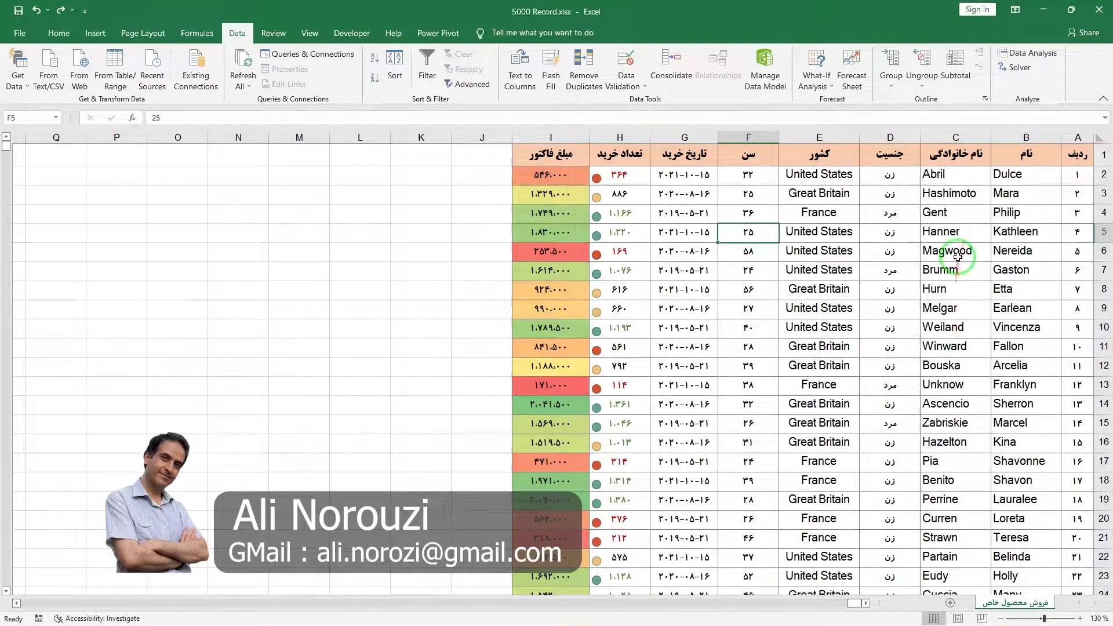
{"action": "left_click", "coordinate": [956, 137]}
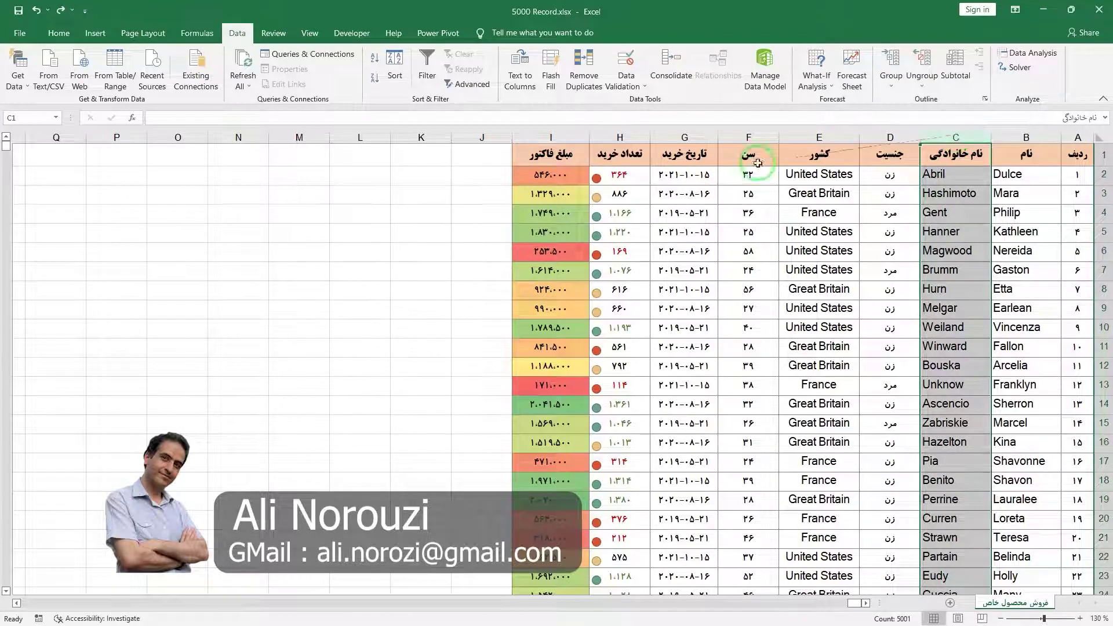
Sort the whole table by last name A to Z, review it, then undo the sort
{"action": "left_click", "coordinate": [375, 61]}
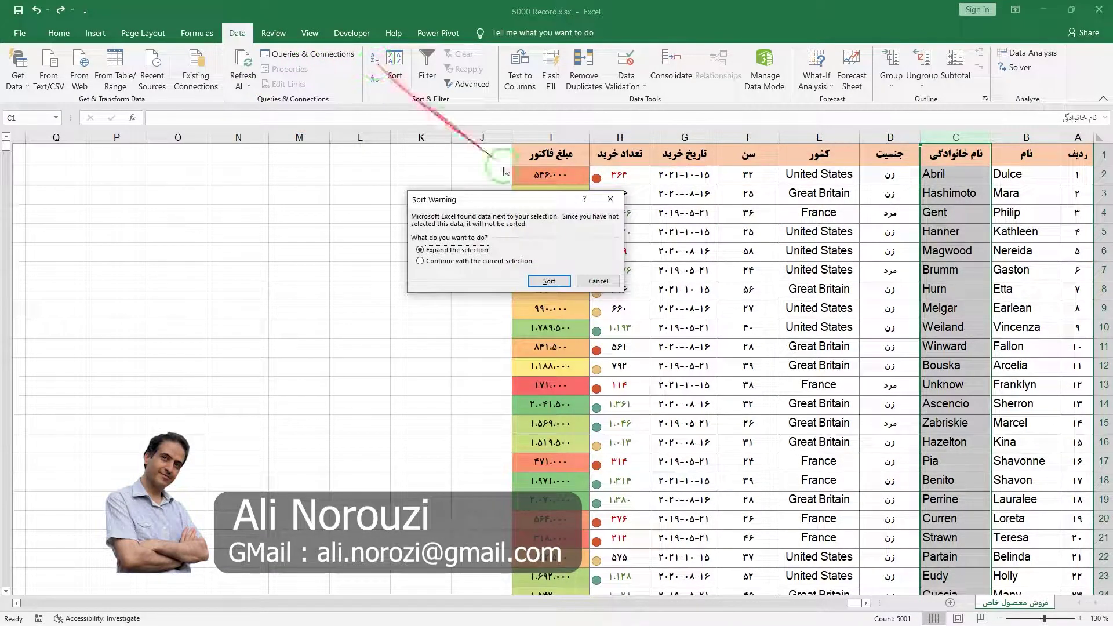
{"action": "left_click", "coordinate": [549, 283]}
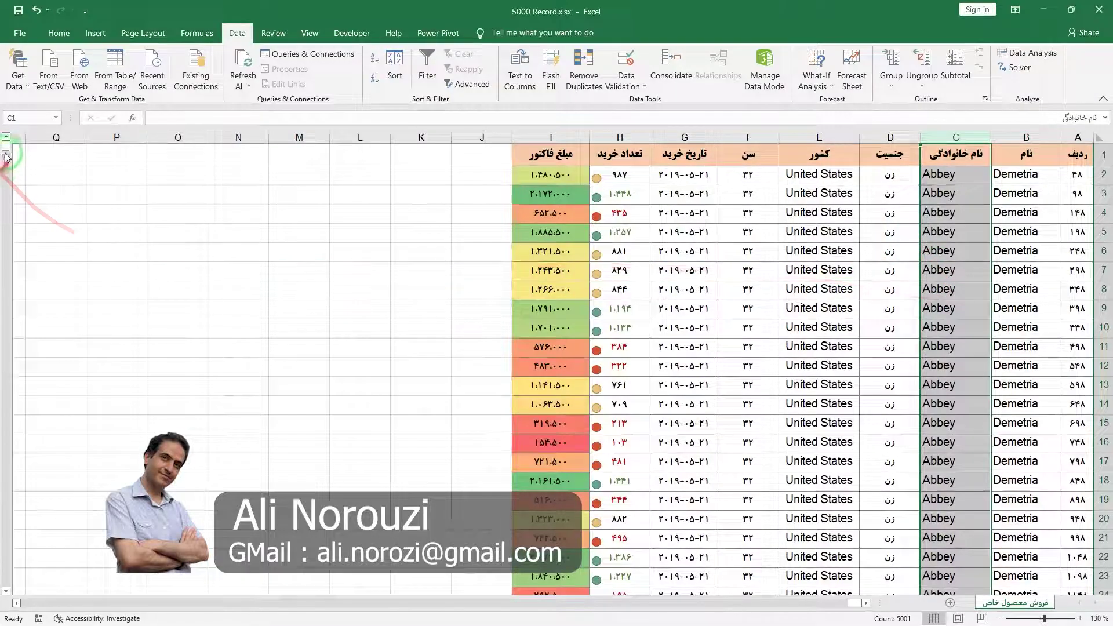
{"action": "mouse_move", "coordinate": [6, 146]}
{"action": "left_mouse_down"}
{"action": "mouse_move", "coordinate": [10, 243]}
{"action": "mouse_move", "coordinate": [5, 139]}
{"action": "left_mouse_up"}
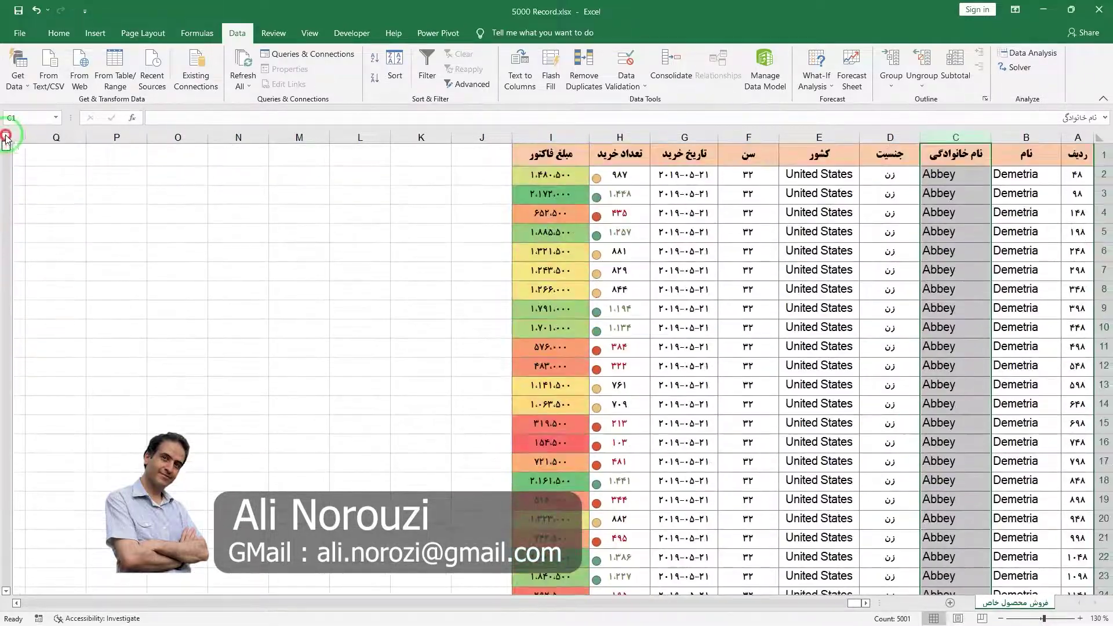
{"action": "key", "text": "ctrl+z"}
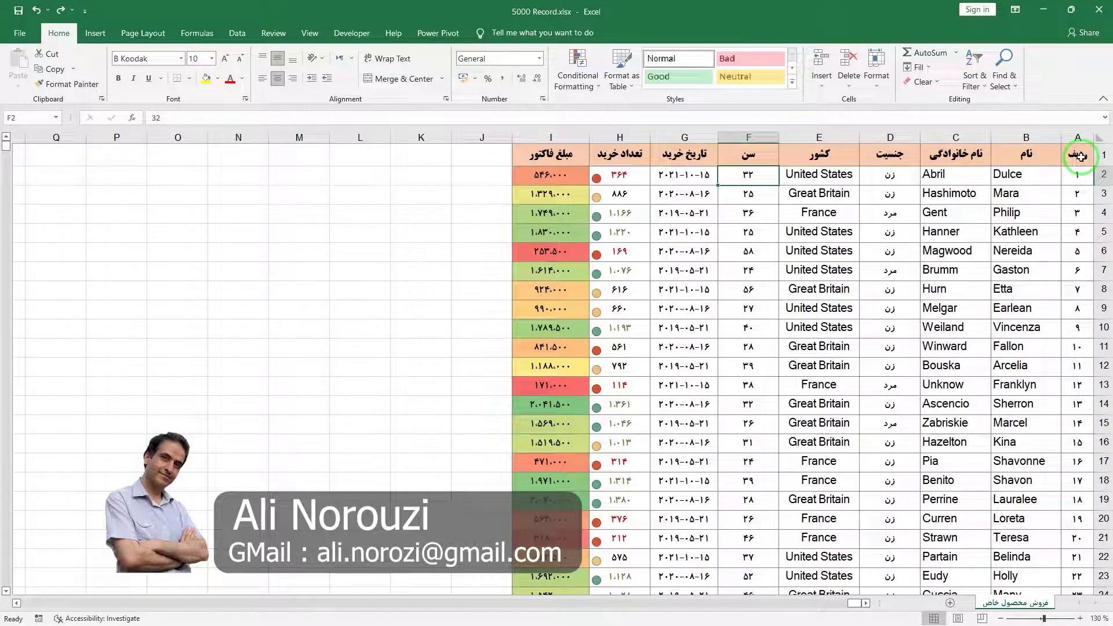
Add filter dropdowns to header row A1:I1 using Sort & Filter > Filter
{"action": "left_click_drag", "start_coordinate": [1080, 156], "coordinate": [534, 159]}
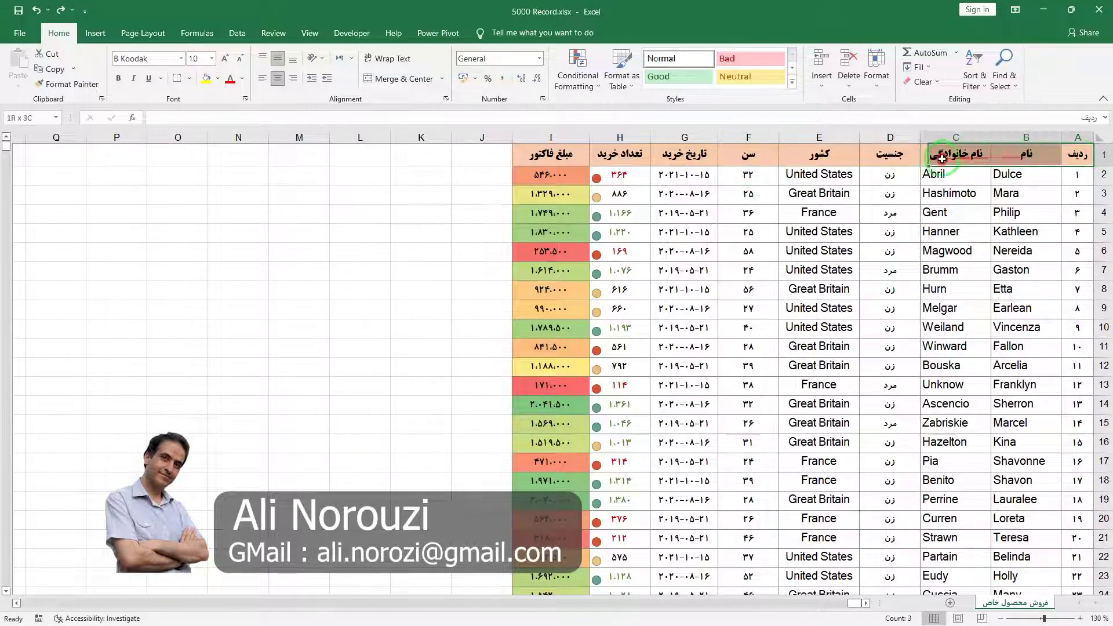
{"action": "left_click_drag", "start_coordinate": [534, 160], "coordinate": [534, 159]}
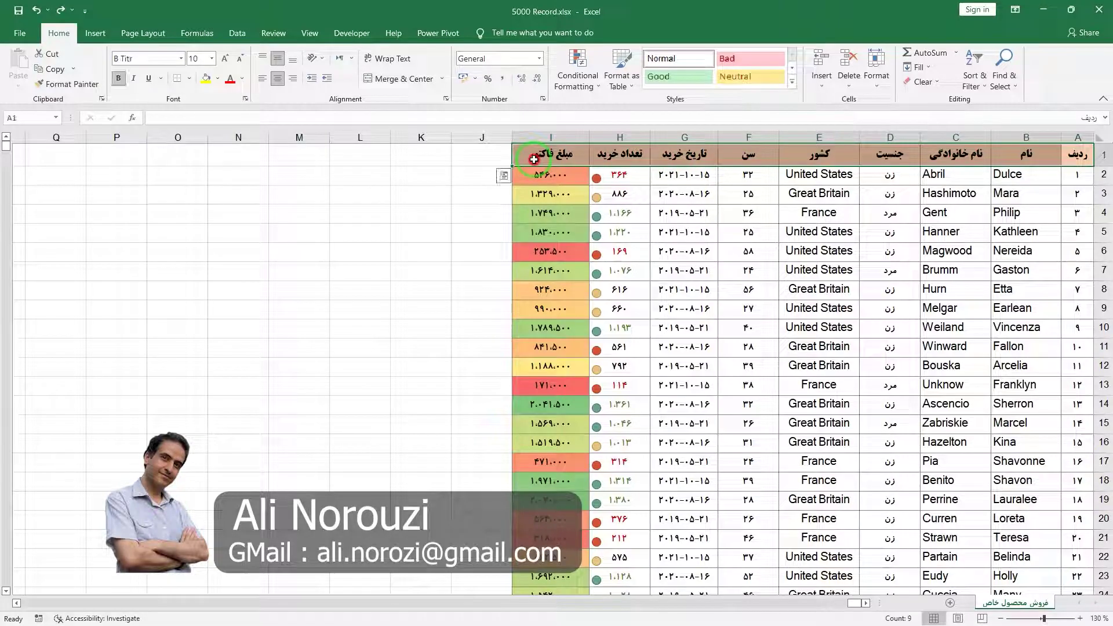
{"action": "left_click", "coordinate": [976, 93]}
{"action": "left_click", "coordinate": [986, 152]}
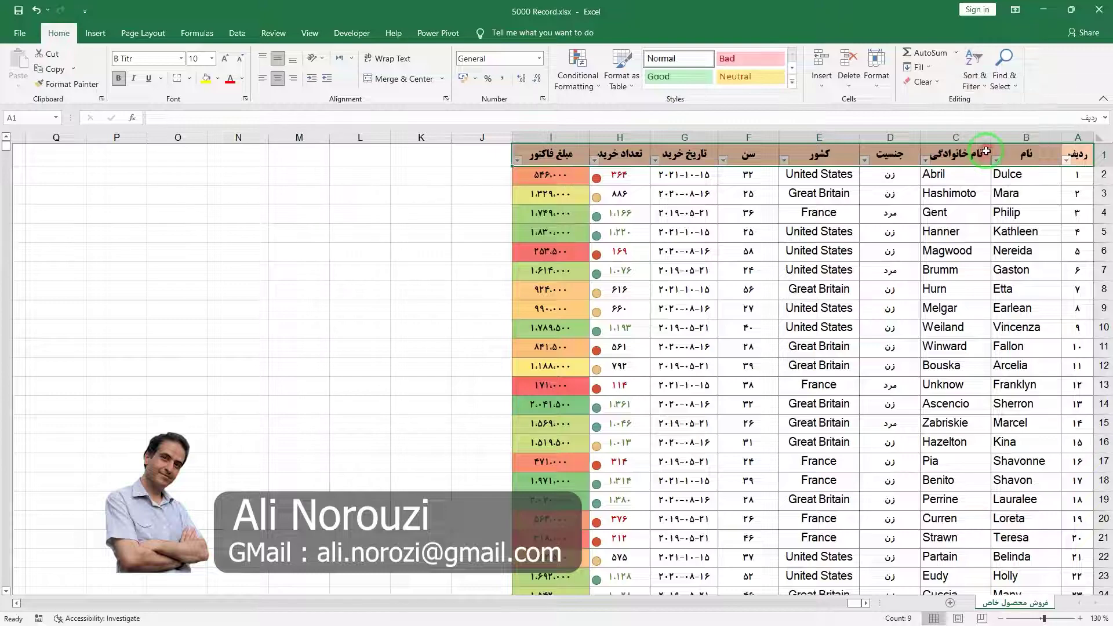
{"action": "left_click", "coordinate": [838, 159]}
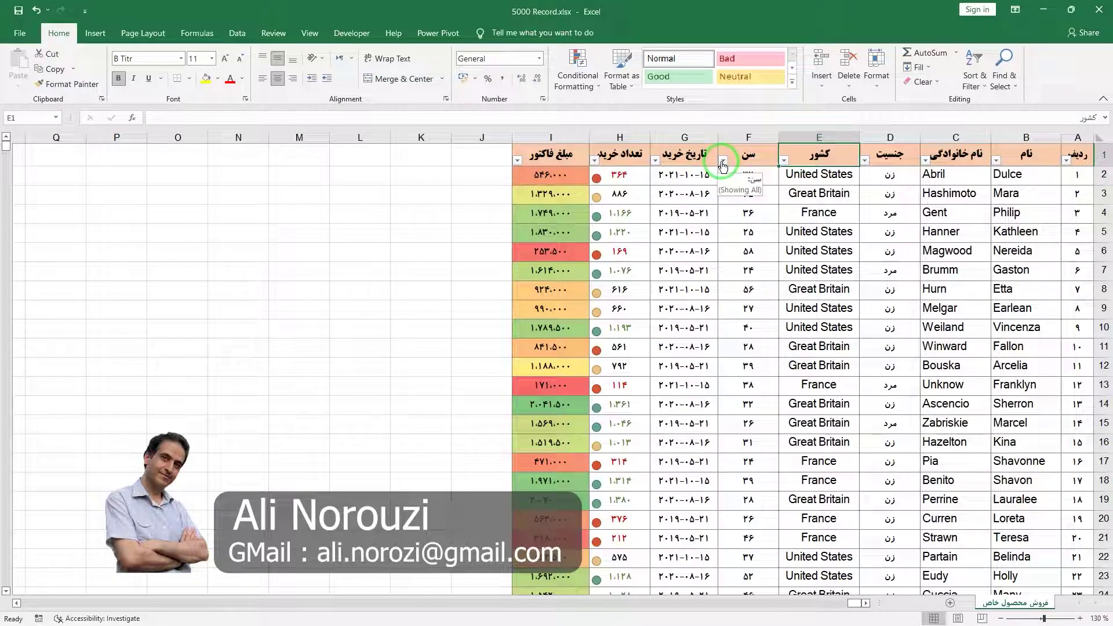
Sort ages largest to smallest from the filter dropdown, review, then undo the sort and the filters
{"action": "left_click", "coordinate": [723, 161]}
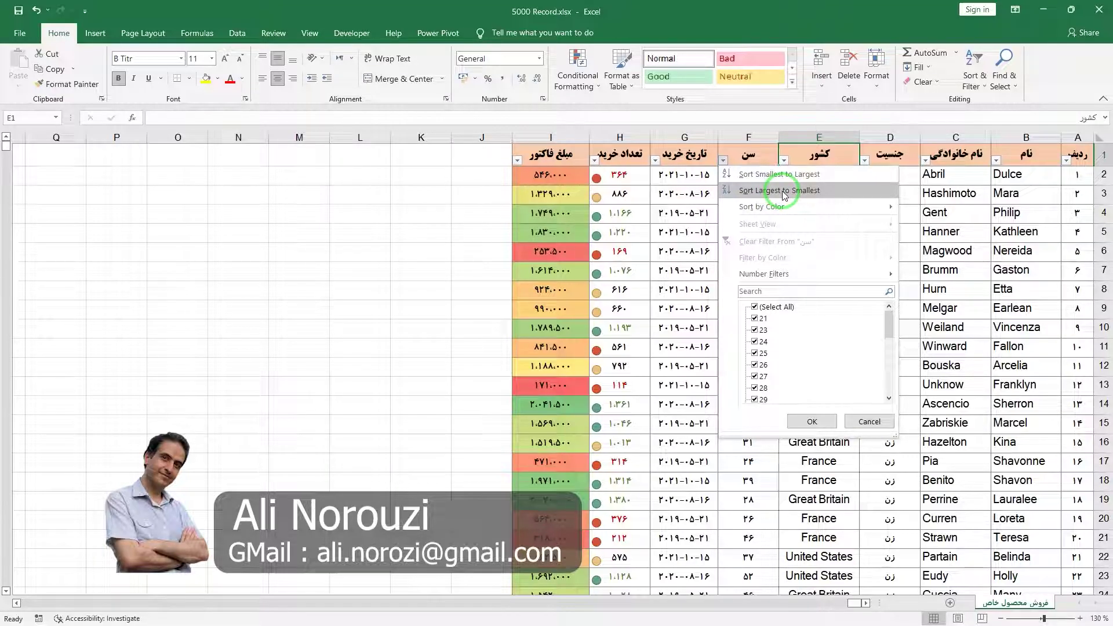
{"action": "left_click", "coordinate": [783, 192]}
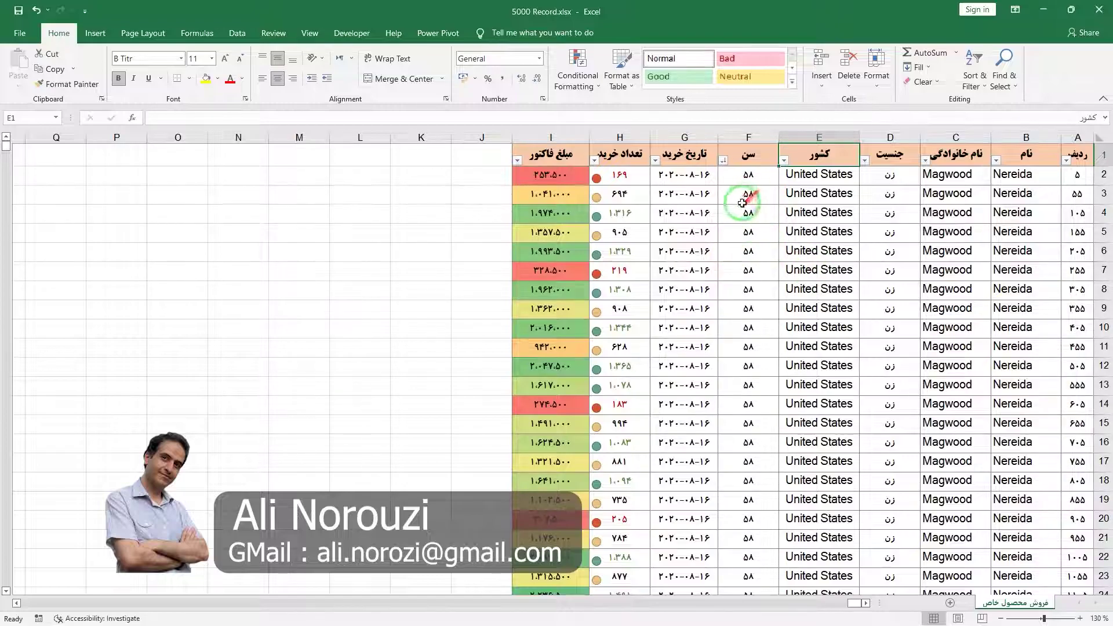
{"action": "left_click_drag", "start_coordinate": [8, 155], "coordinate": [7, 180]}
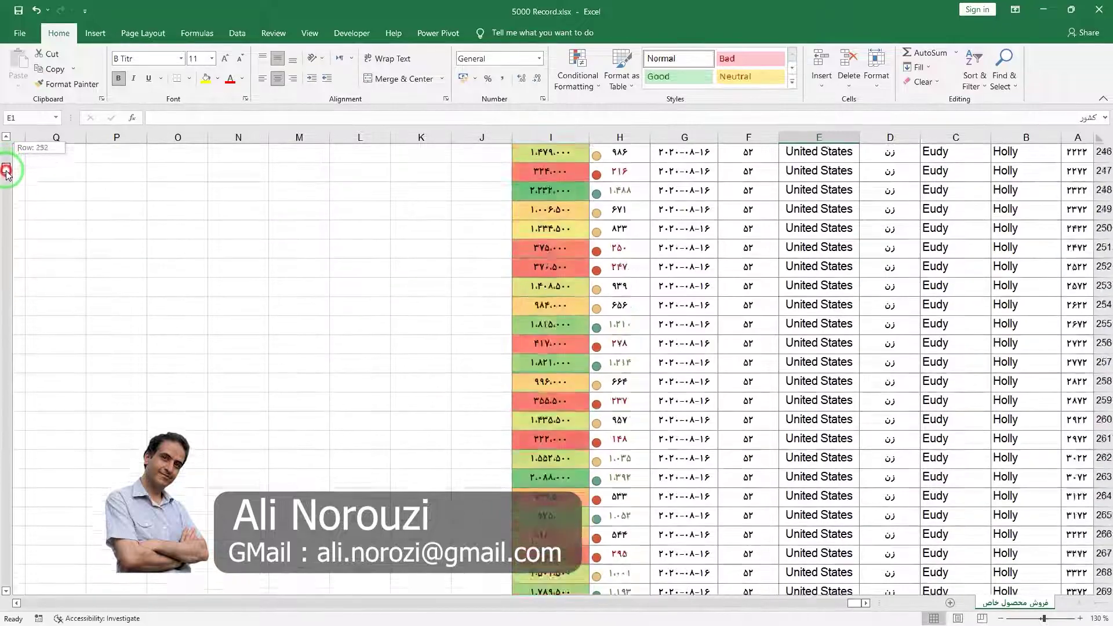
{"action": "left_click_drag", "start_coordinate": [6, 181], "coordinate": [7, 146]}
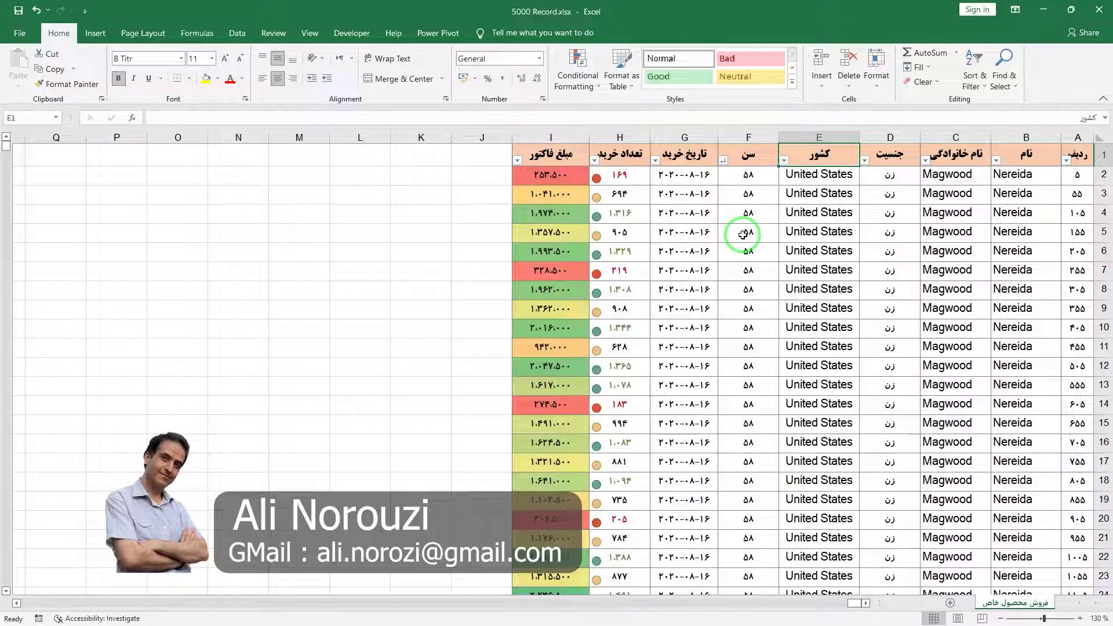
{"action": "key", "text": "ctrl+z"}
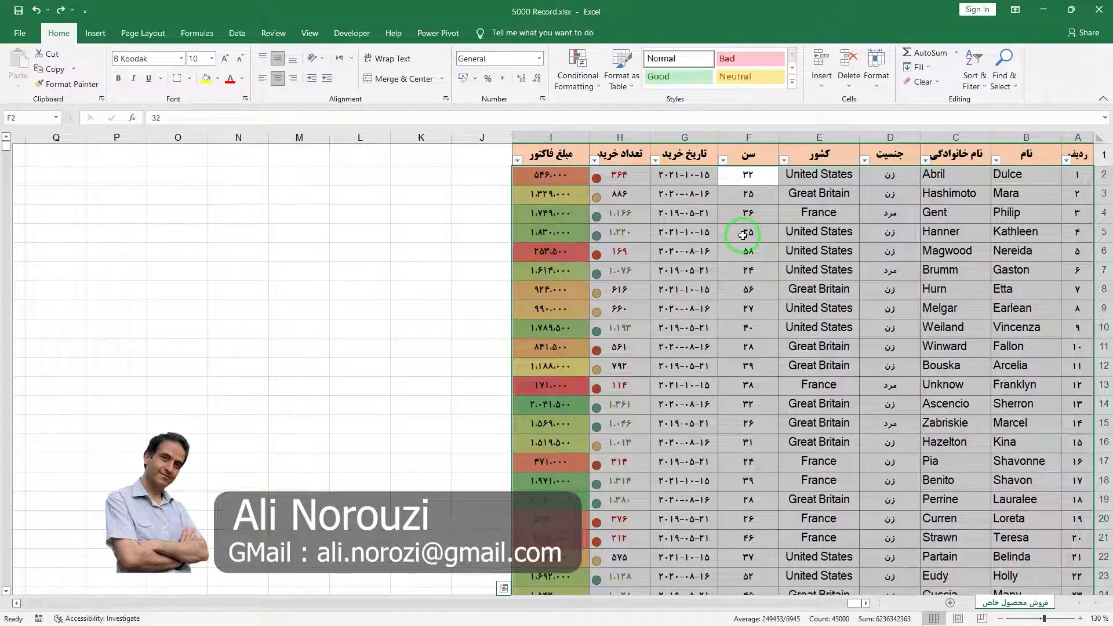
{"action": "key", "text": "ctrl+z"}
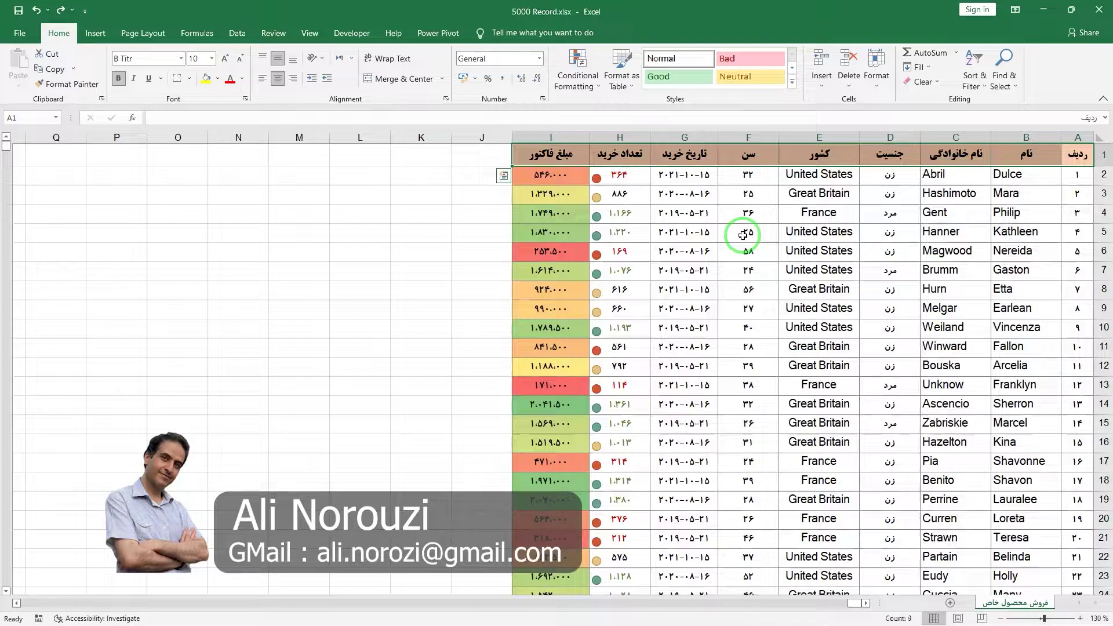
{"action": "left_click", "coordinate": [730, 183]}
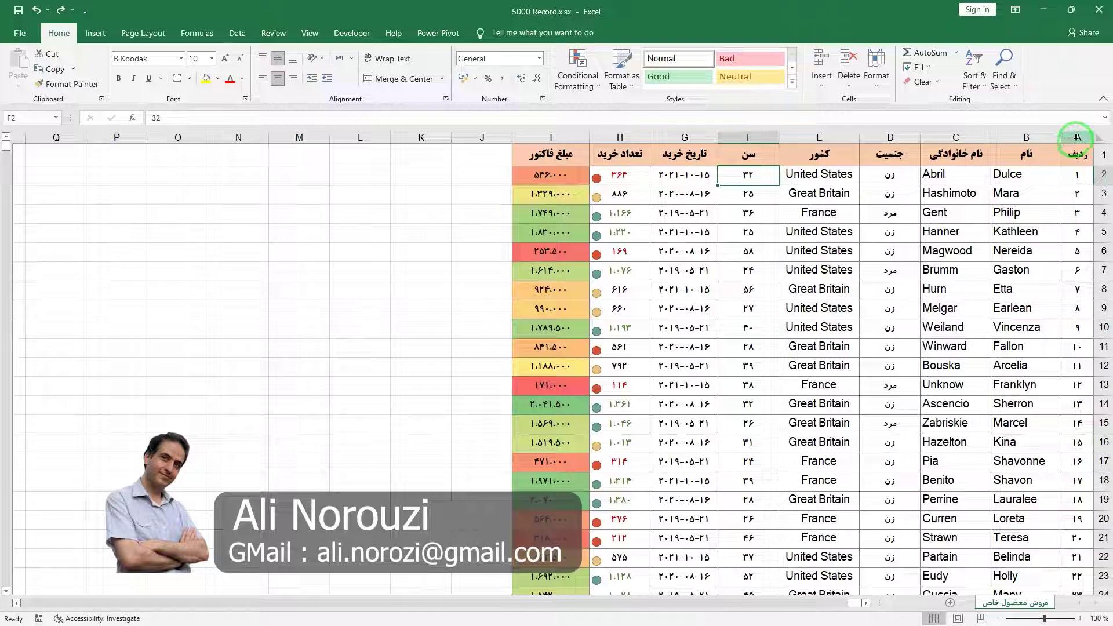
{"action": "left_click_drag", "start_coordinate": [1078, 137], "coordinate": [573, 134]}
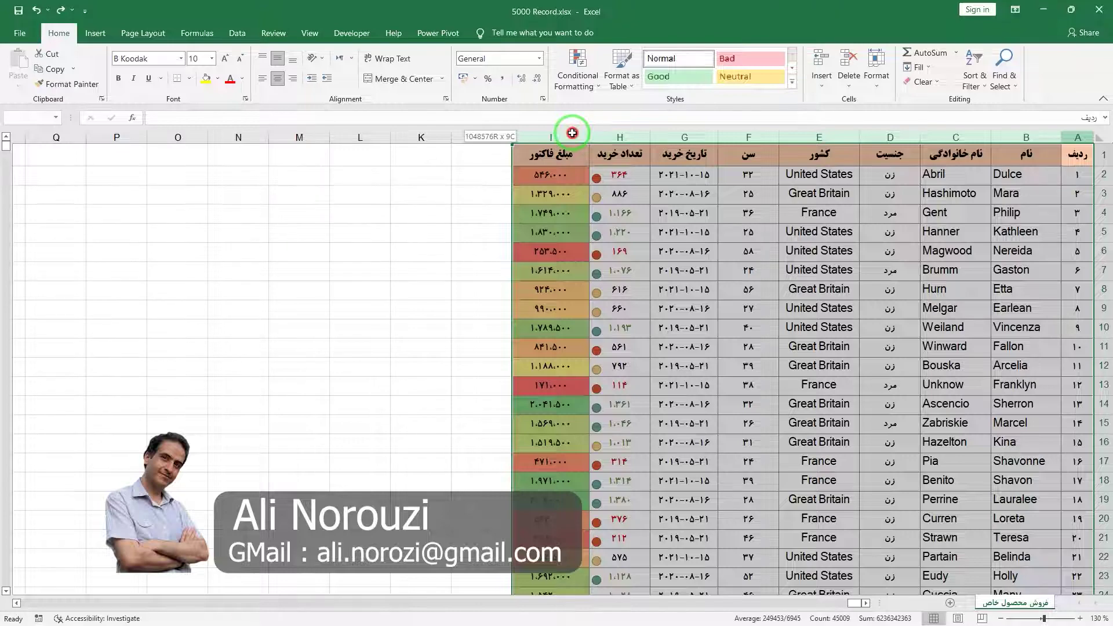
Custom-sort columns A:I by تعداد خرید on Cell Values, Smallest to Largest
{"action": "left_click_drag", "start_coordinate": [572, 134], "coordinate": [573, 133]}
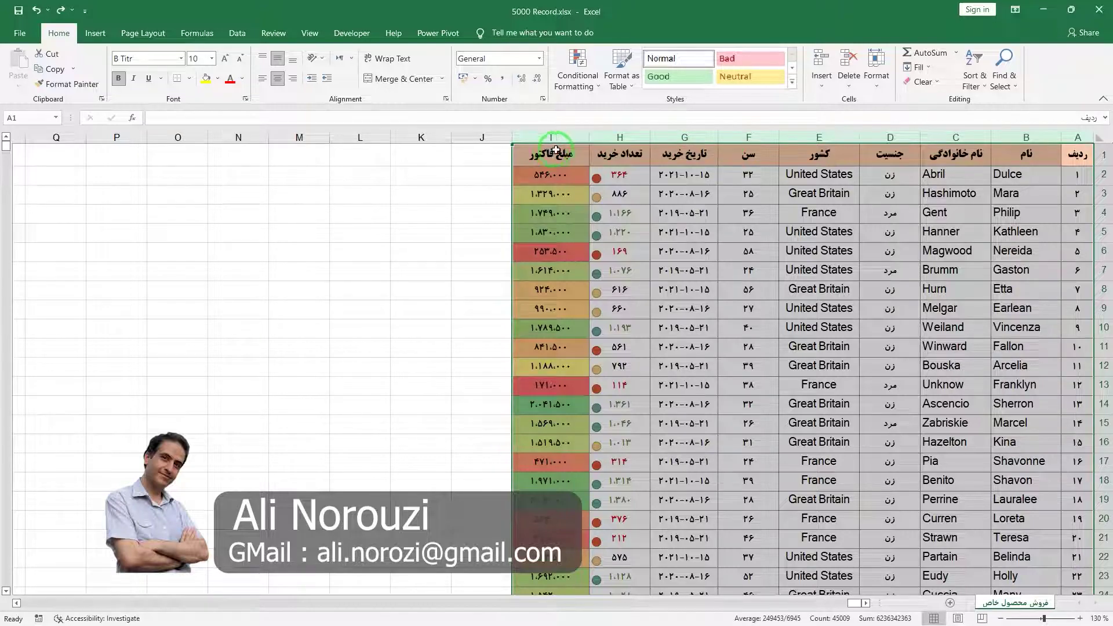
{"action": "left_click", "coordinate": [984, 91]}
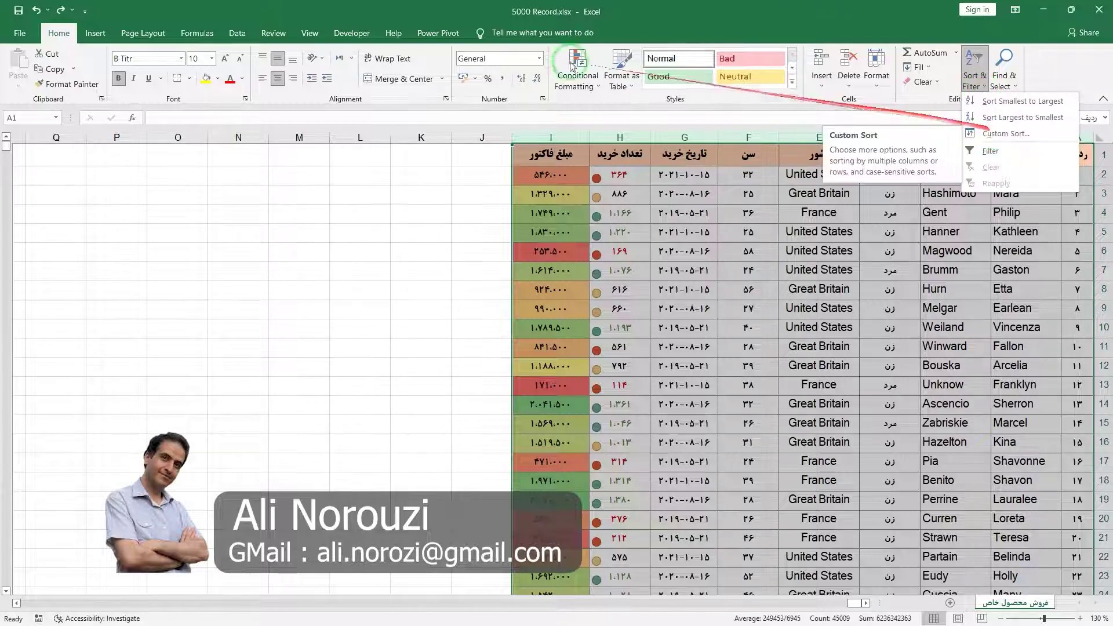
{"action": "left_click", "coordinate": [238, 35]}
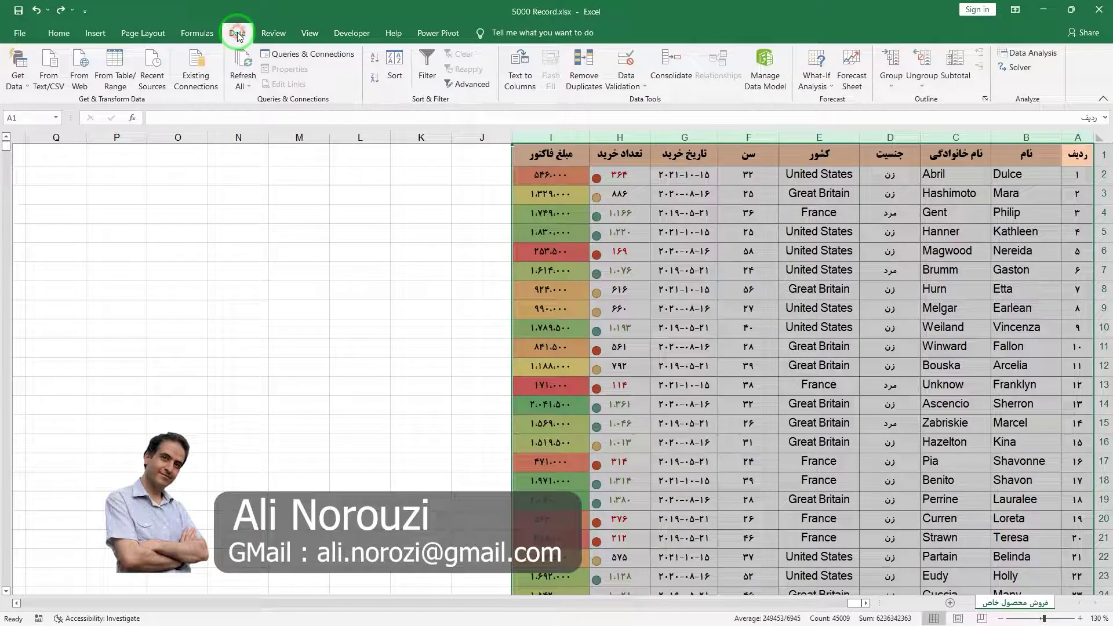
{"action": "left_click", "coordinate": [397, 73]}
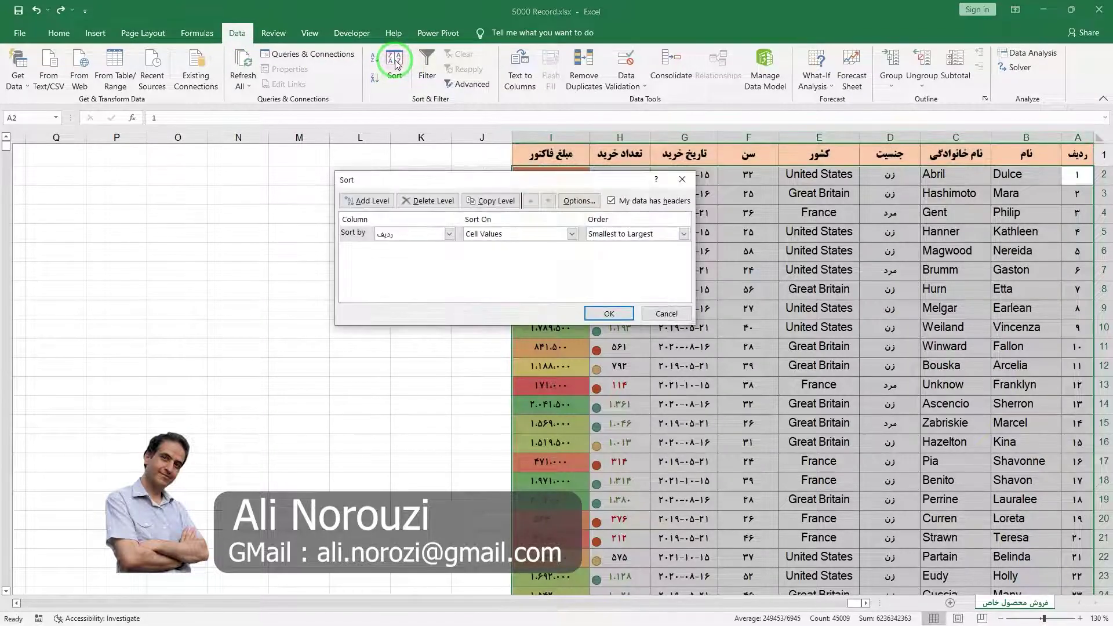
{"action": "left_click_drag", "start_coordinate": [504, 185], "coordinate": [307, 165]}
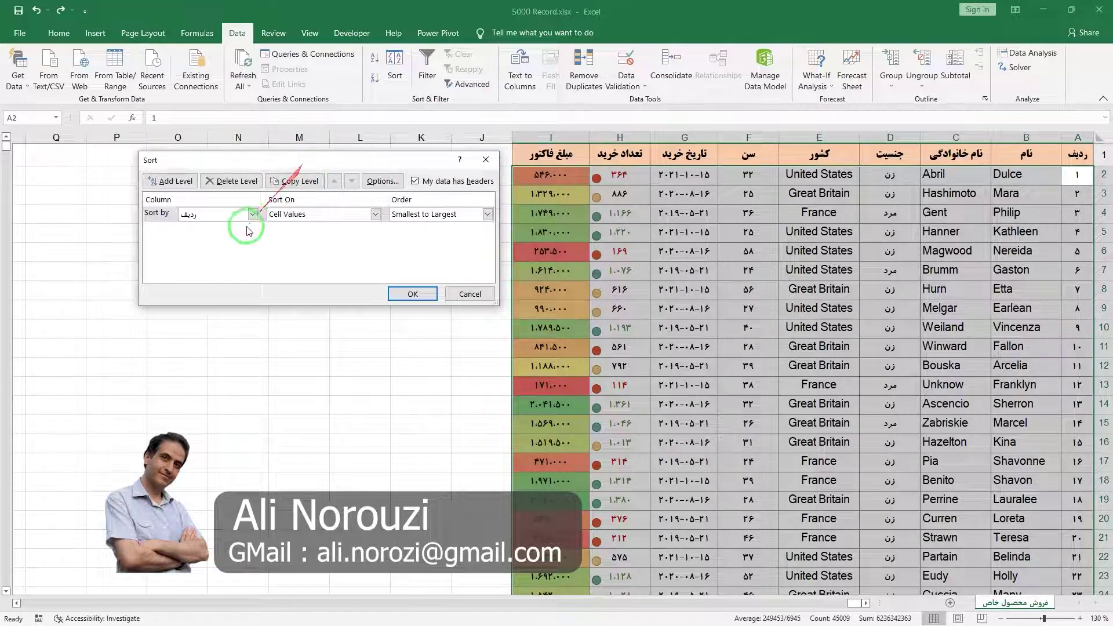
{"action": "left_click_drag", "start_coordinate": [244, 220], "coordinate": [135, 215]}
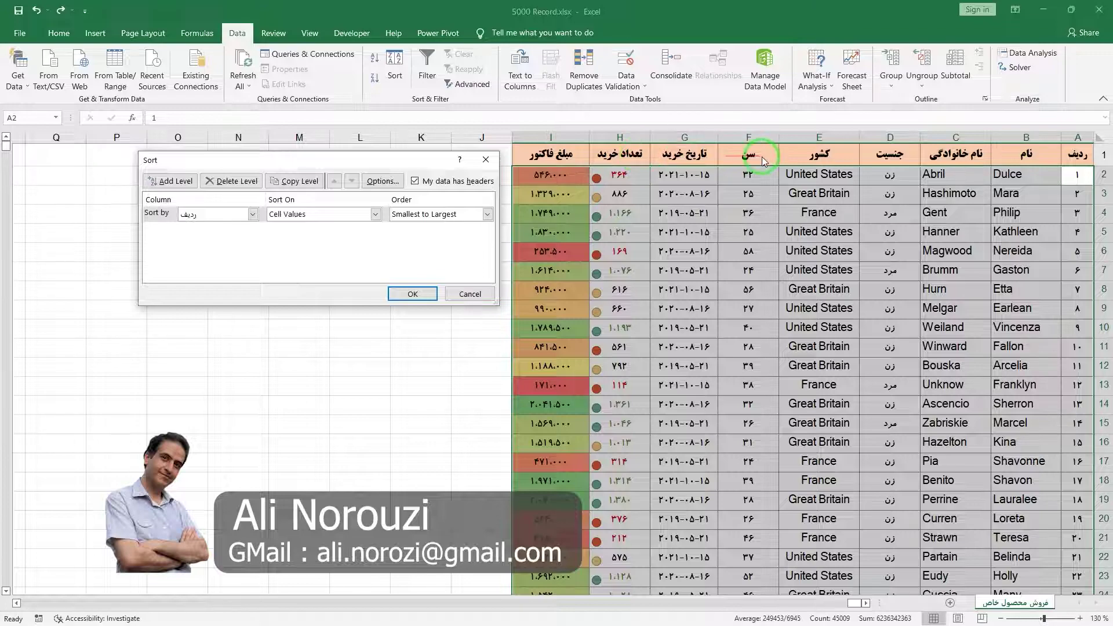
{"action": "left_click", "coordinate": [254, 215]}
{"action": "left_click", "coordinate": [212, 312]}
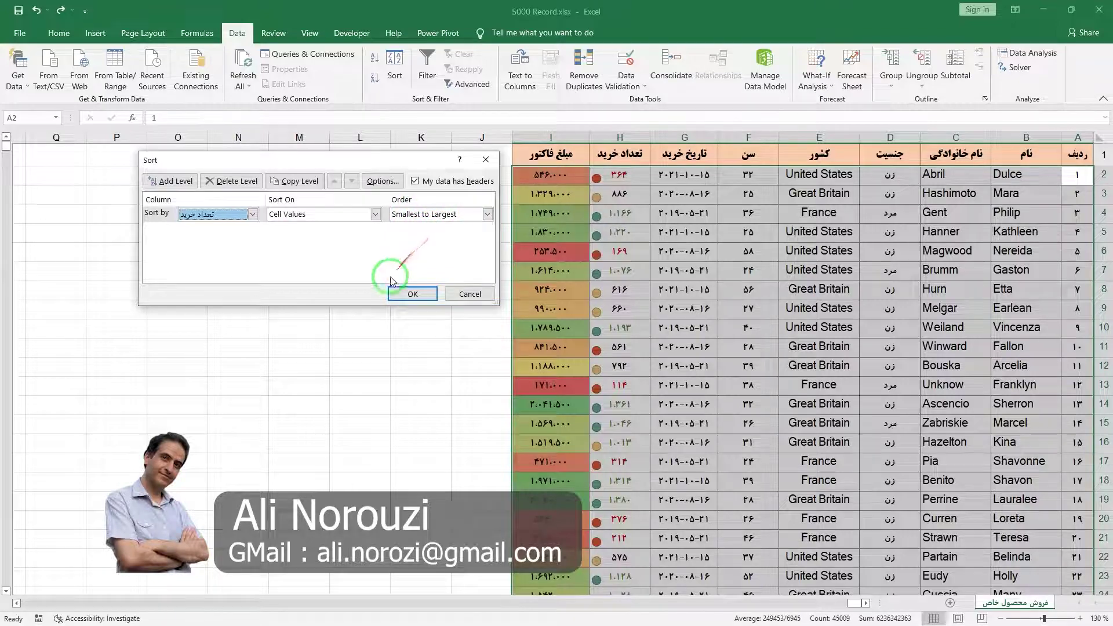
{"action": "left_click", "coordinate": [408, 295]}
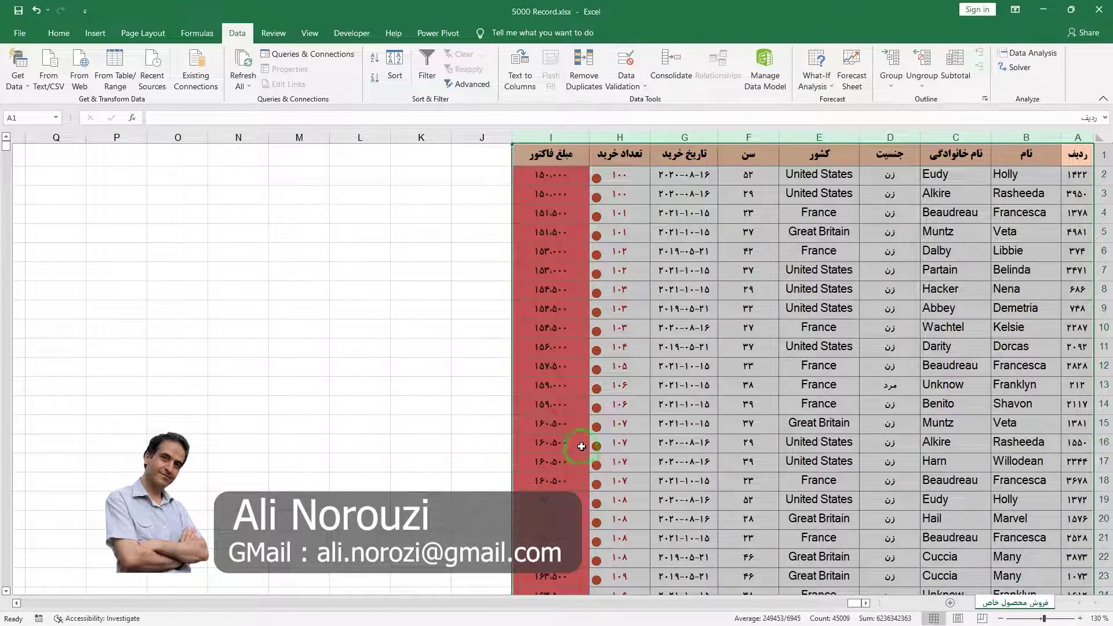
{"action": "mouse_move", "coordinate": [6, 145]}
{"action": "left_mouse_down"}
{"action": "mouse_move", "coordinate": [4, 226]}
{"action": "mouse_move", "coordinate": [4, 124]}
{"action": "left_mouse_up"}
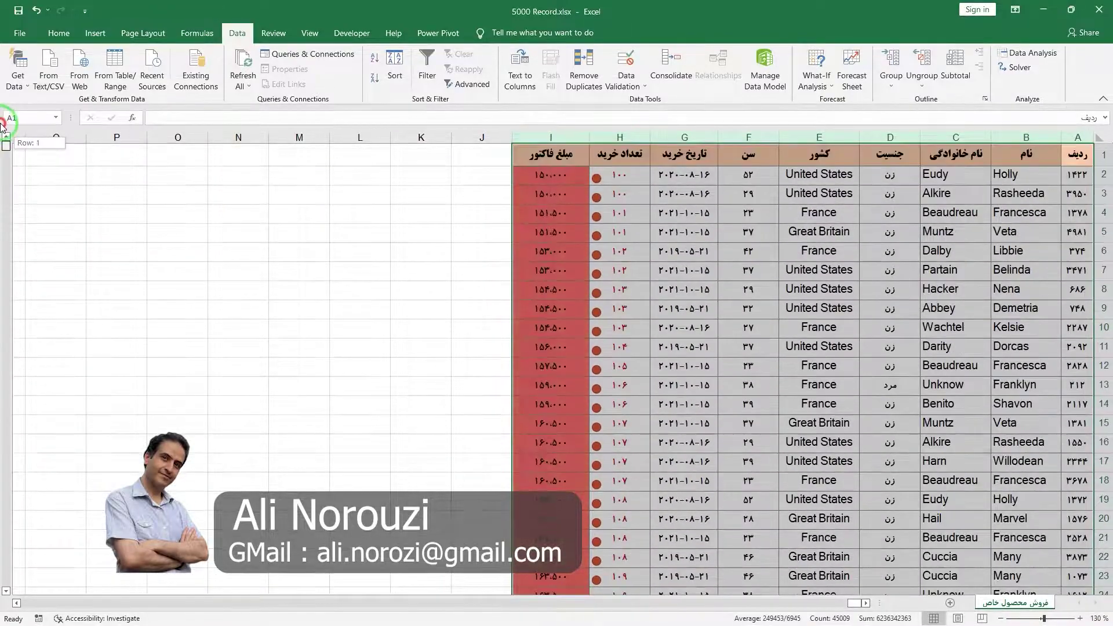
Re-sort by تعداد خرید on Font Color, with green font On Top
{"action": "left_click", "coordinate": [398, 73]}
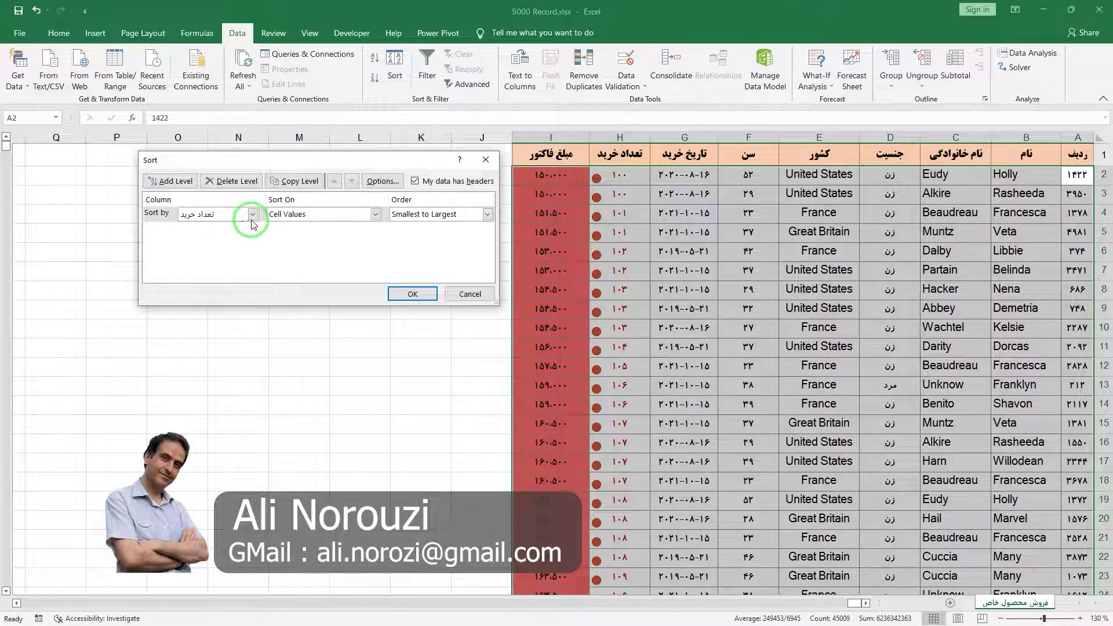
{"action": "left_click", "coordinate": [376, 214]}
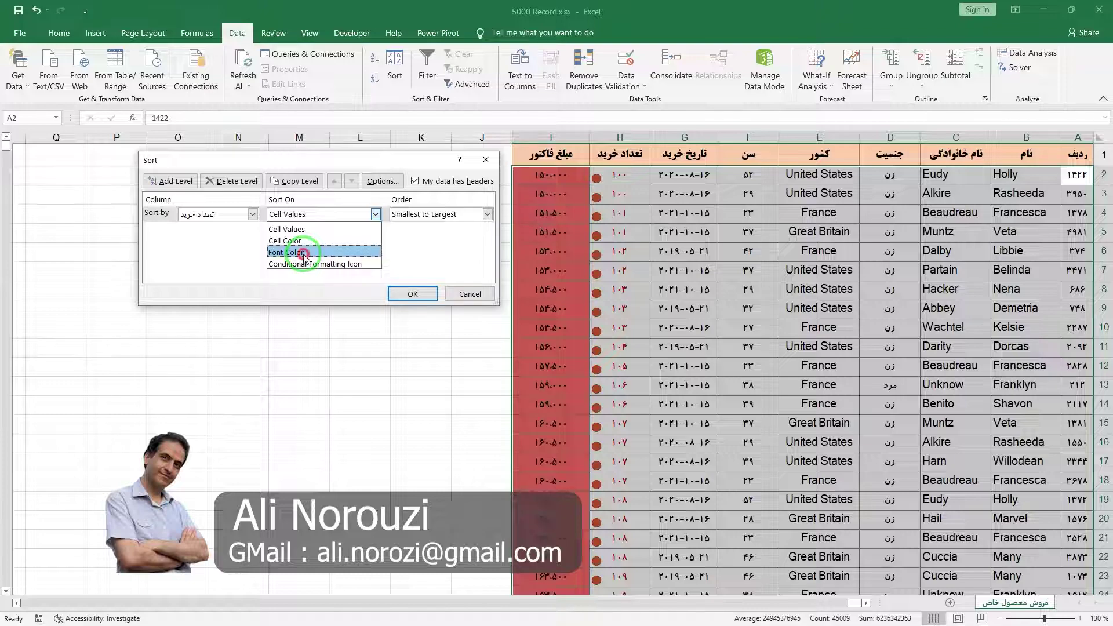
{"action": "left_click", "coordinate": [304, 253]}
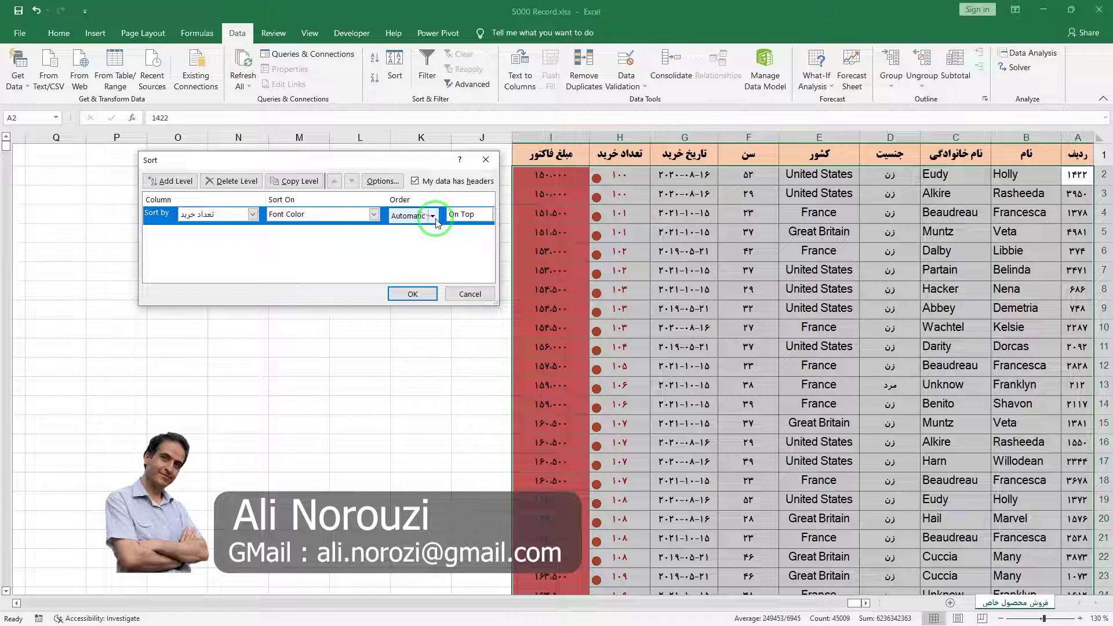
{"action": "left_click", "coordinate": [433, 216]}
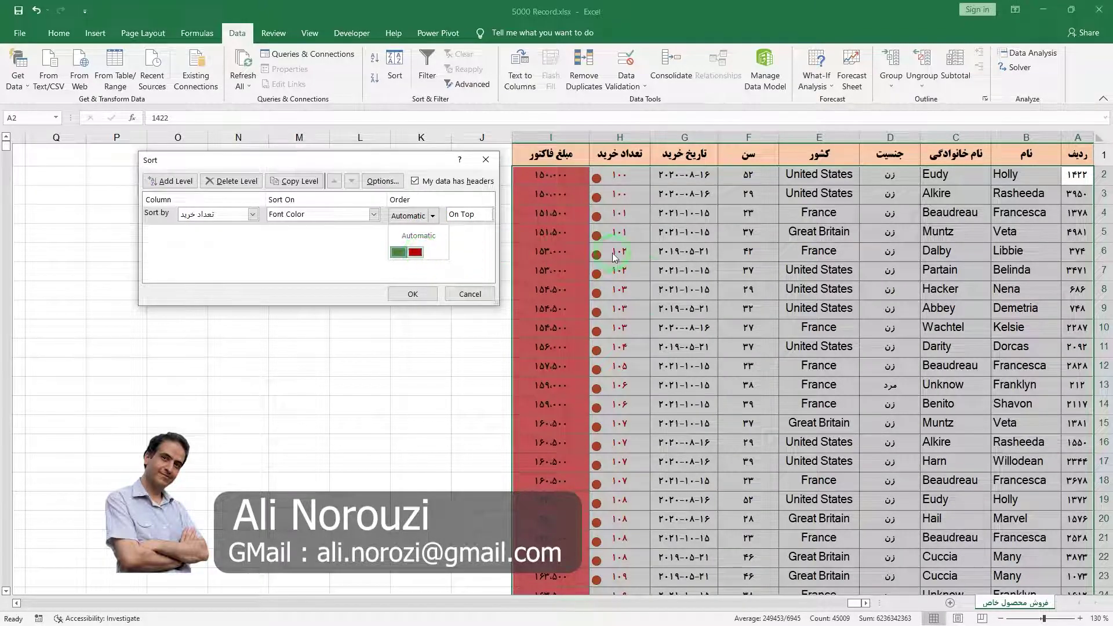
{"action": "left_click", "coordinate": [399, 253]}
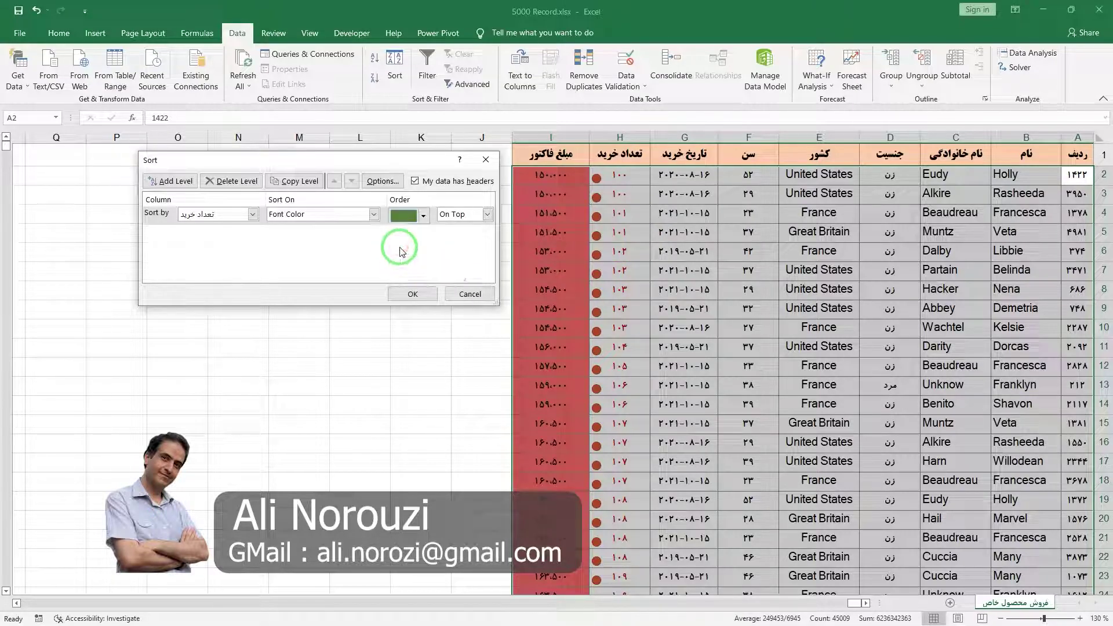
{"action": "left_click", "coordinate": [488, 218]}
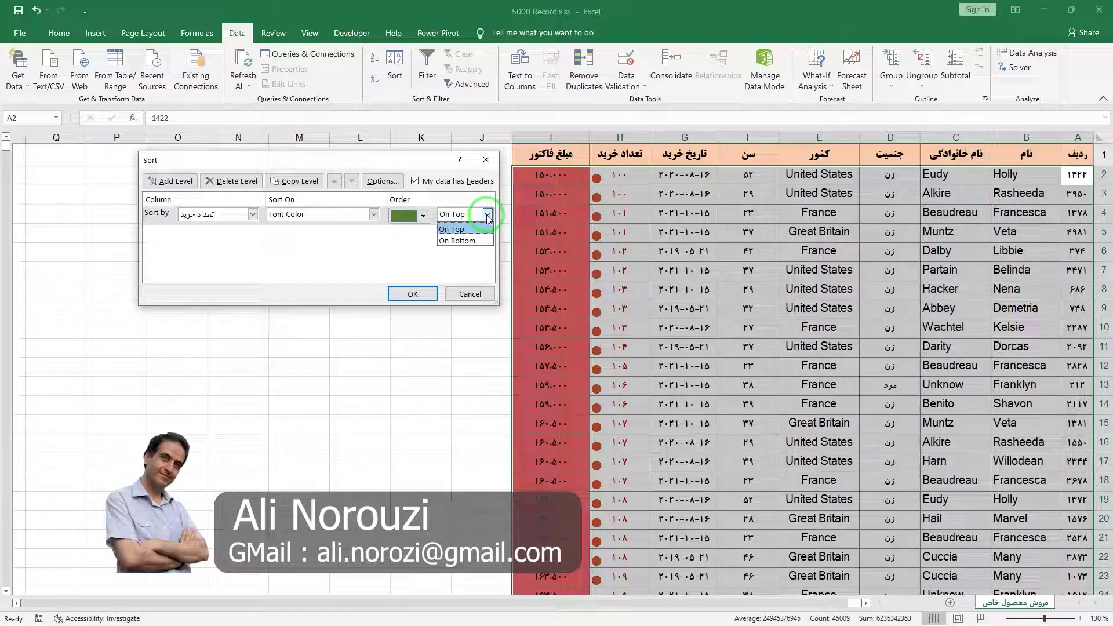
{"action": "left_click", "coordinate": [488, 218]}
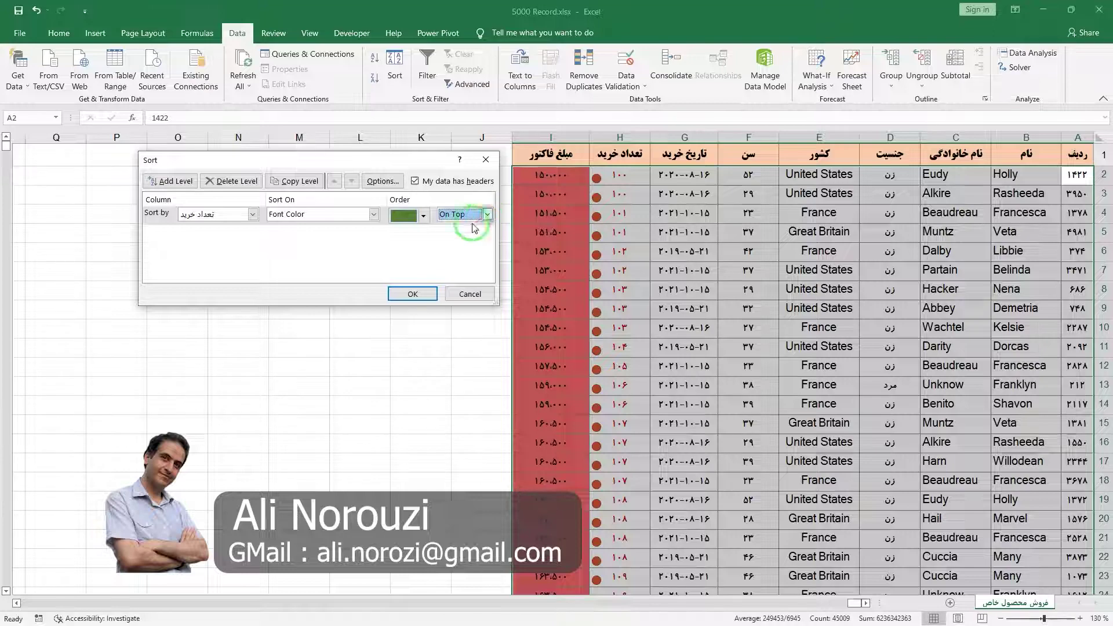
{"action": "left_click", "coordinate": [412, 294]}
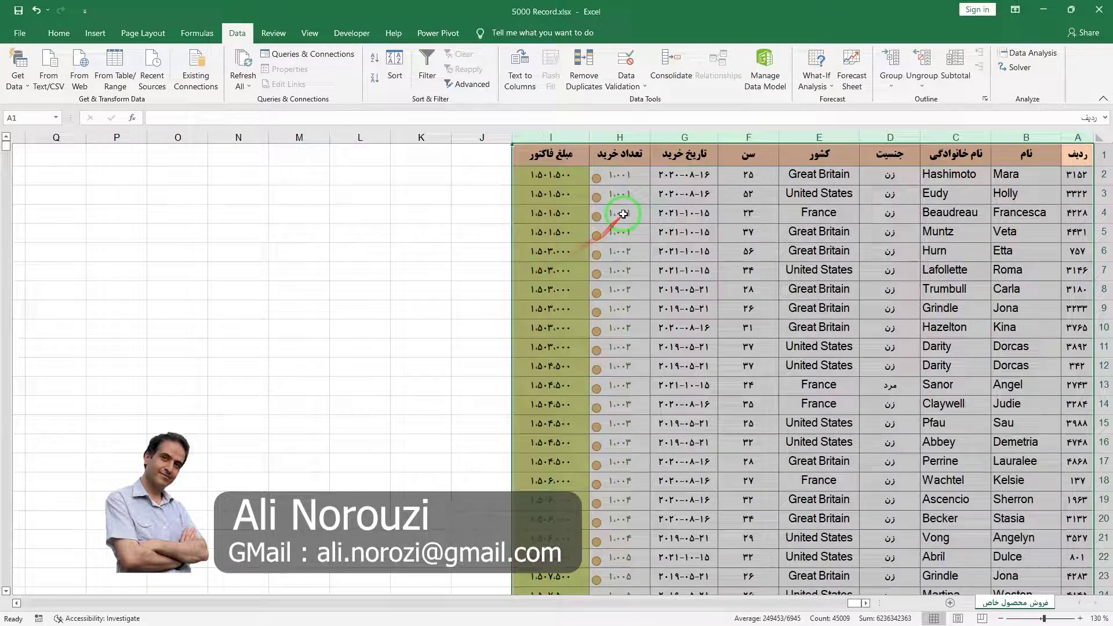
Review the font-colour sort, undo it, then select table columns A through I
{"action": "left_click", "coordinate": [619, 214]}
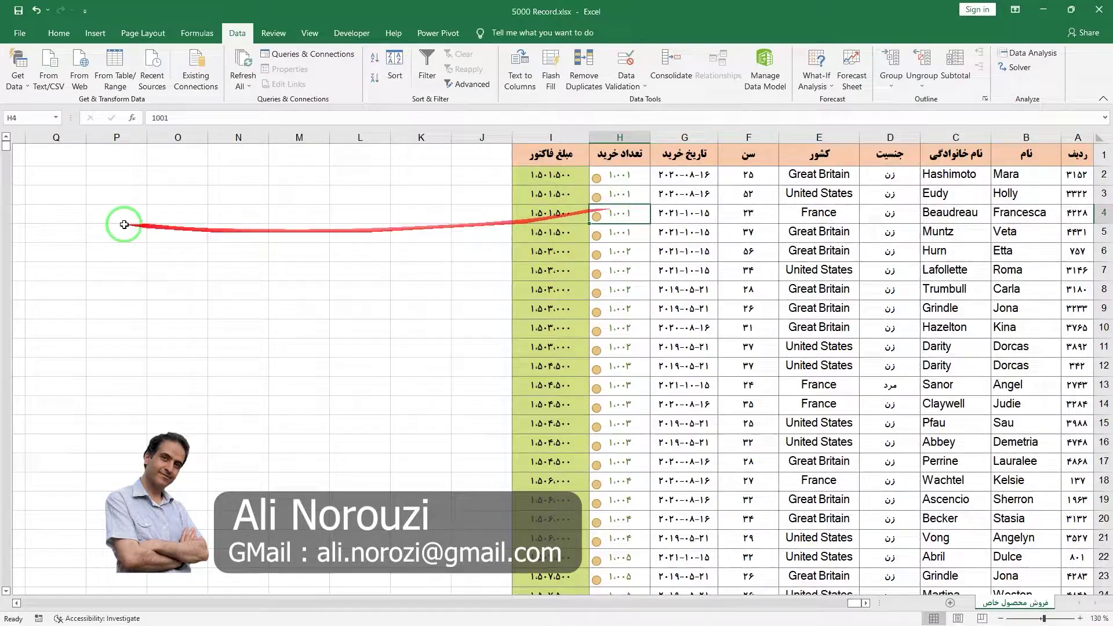
{"action": "mouse_move", "coordinate": [6, 145]}
{"action": "left_mouse_down"}
{"action": "mouse_move", "coordinate": [6, 322]}
{"action": "mouse_move", "coordinate": [6, 142]}
{"action": "left_mouse_up"}
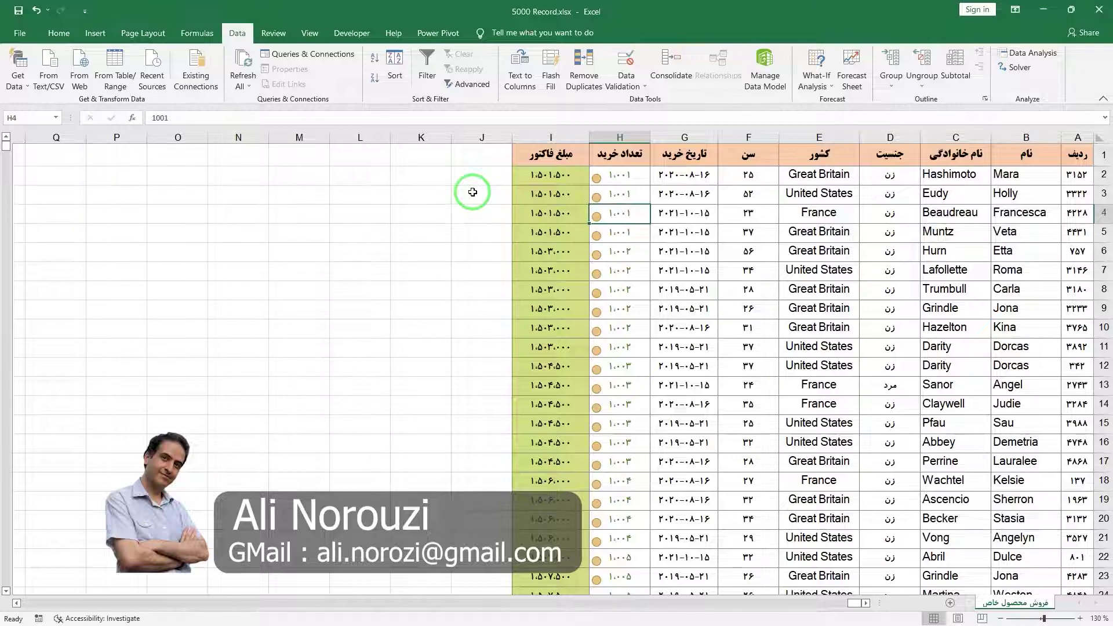
{"action": "key", "text": "ctrl+z"}
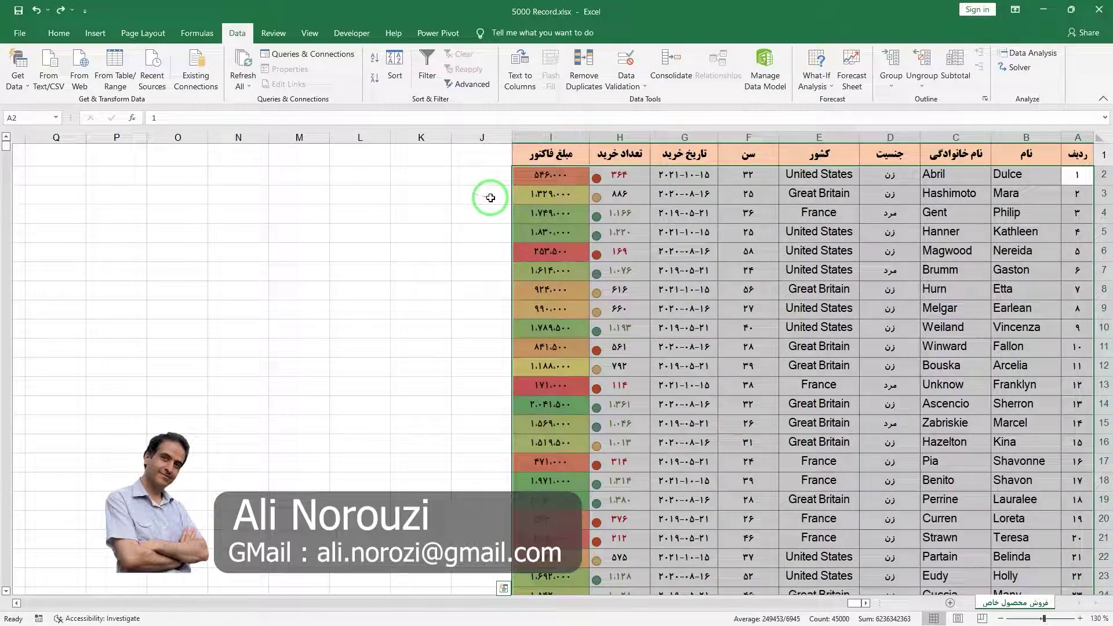
{"action": "left_click", "coordinate": [629, 209]}
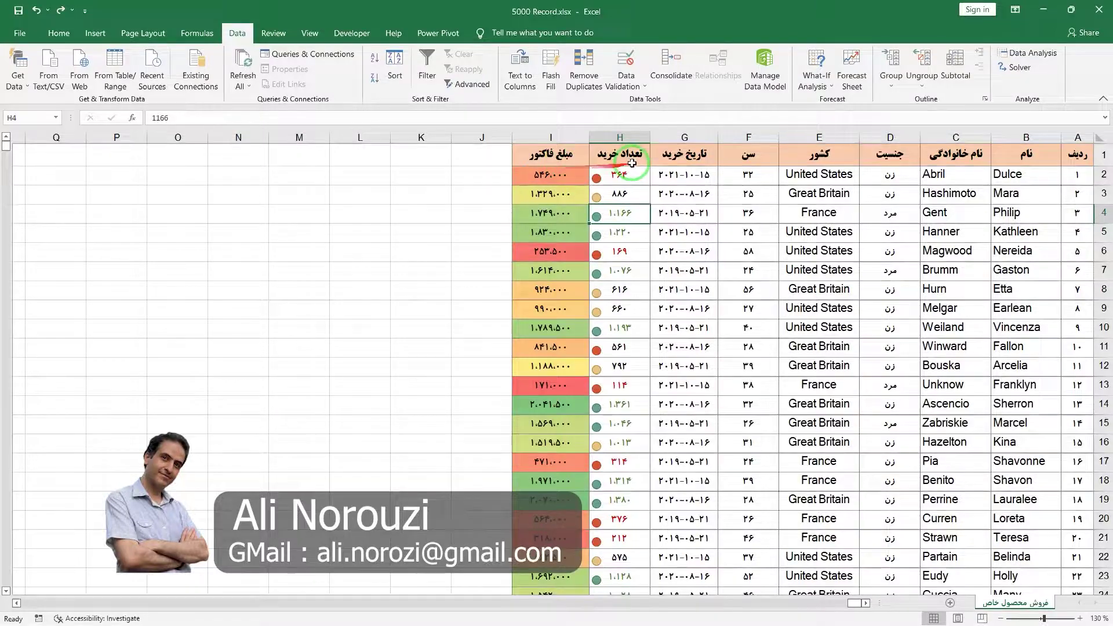
{"action": "left_click_drag", "start_coordinate": [1078, 137], "coordinate": [552, 135]}
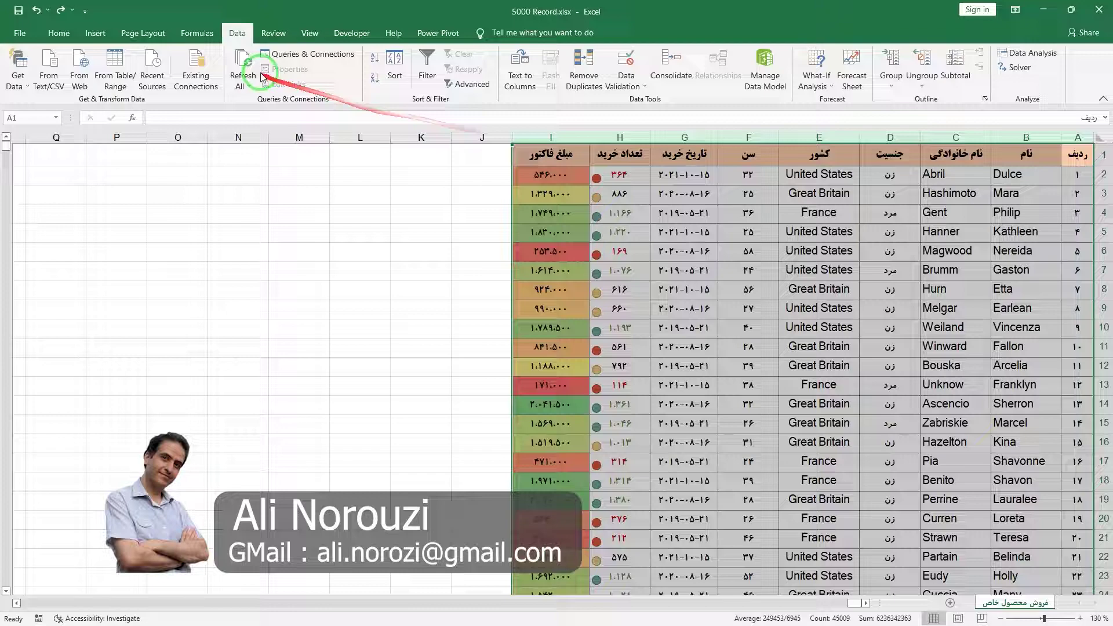
Sort by مبلغ فاکتور on Cell Color with the green fill On Top
{"action": "left_click", "coordinate": [394, 61]}
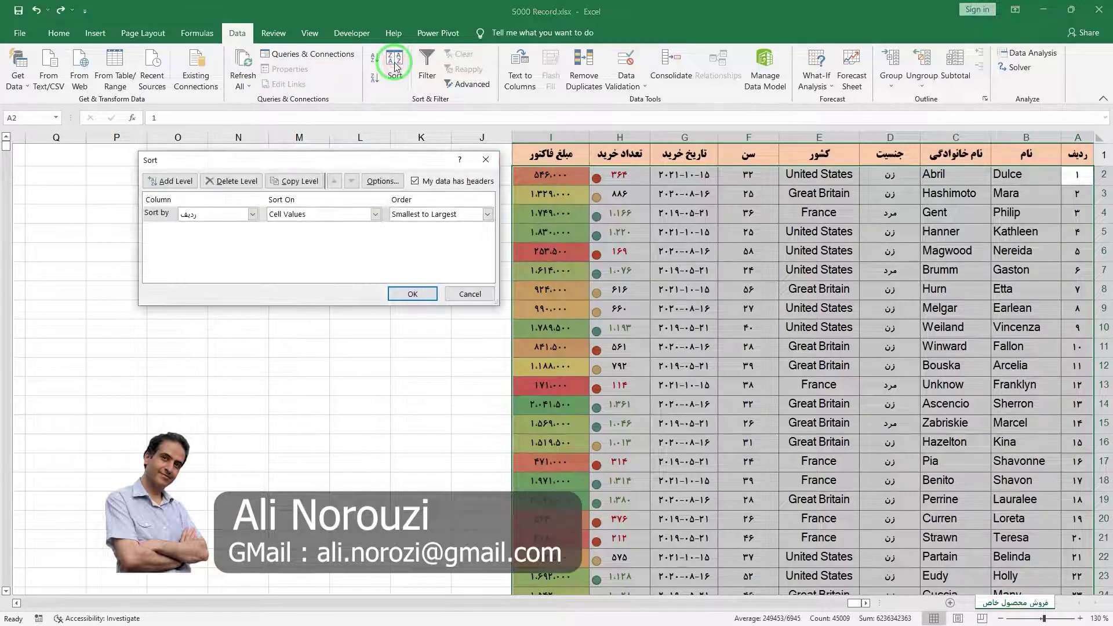
{"action": "left_click", "coordinate": [248, 216]}
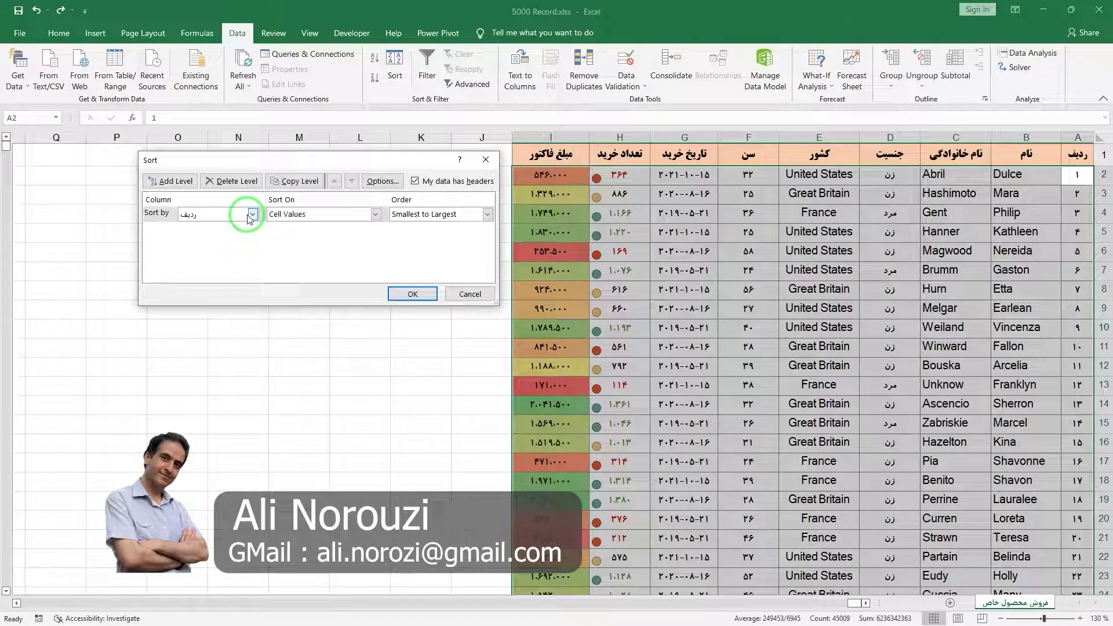
{"action": "left_click", "coordinate": [252, 216]}
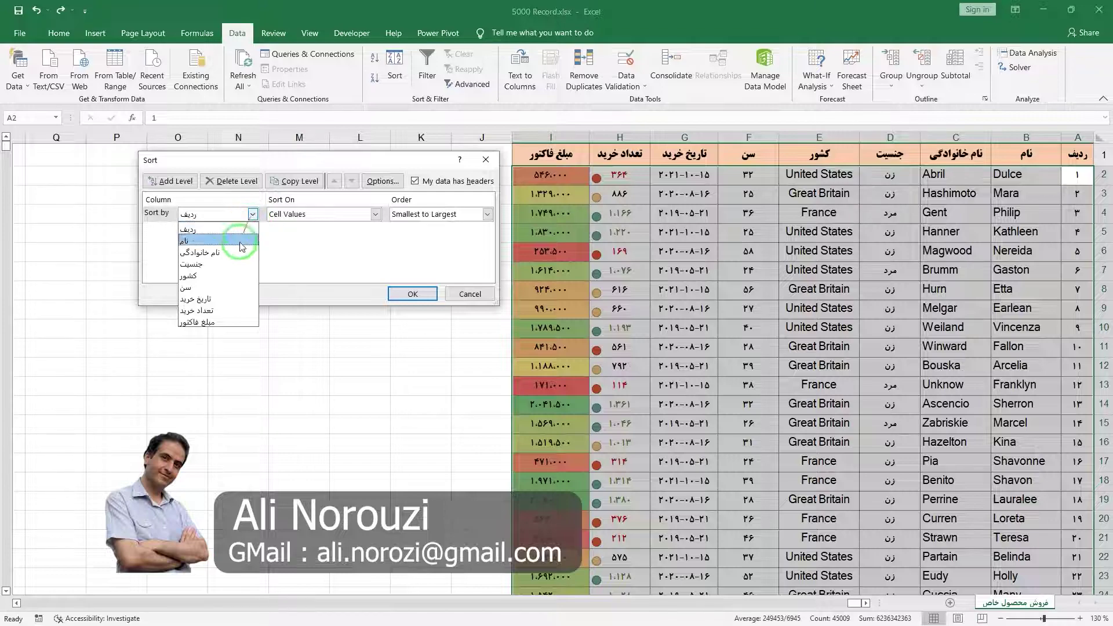
{"action": "left_click", "coordinate": [195, 322]}
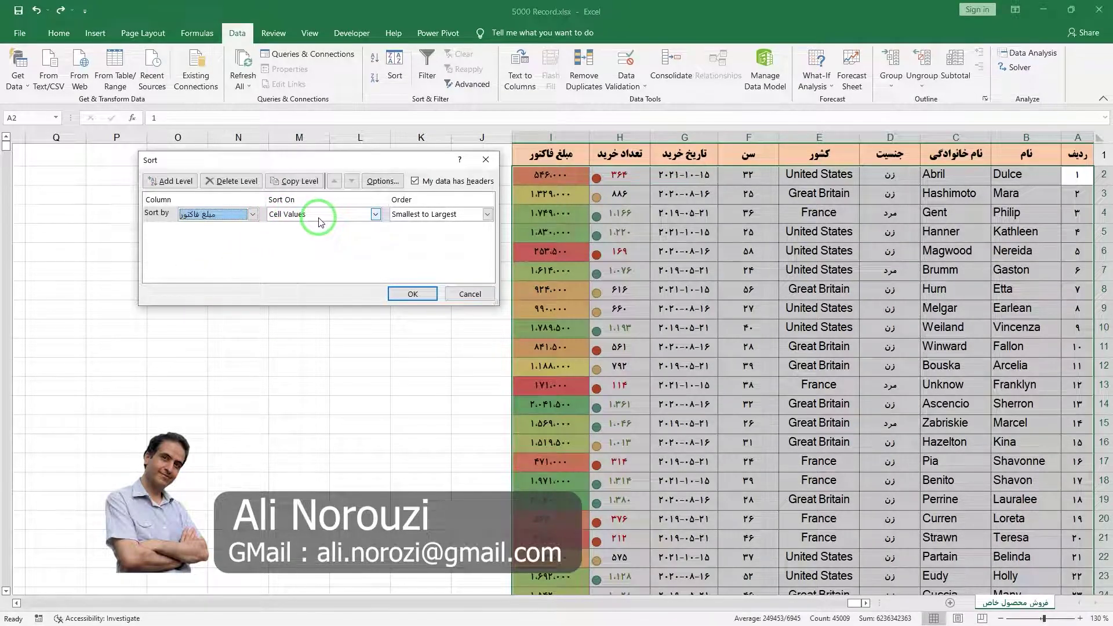
{"action": "left_click", "coordinate": [375, 214]}
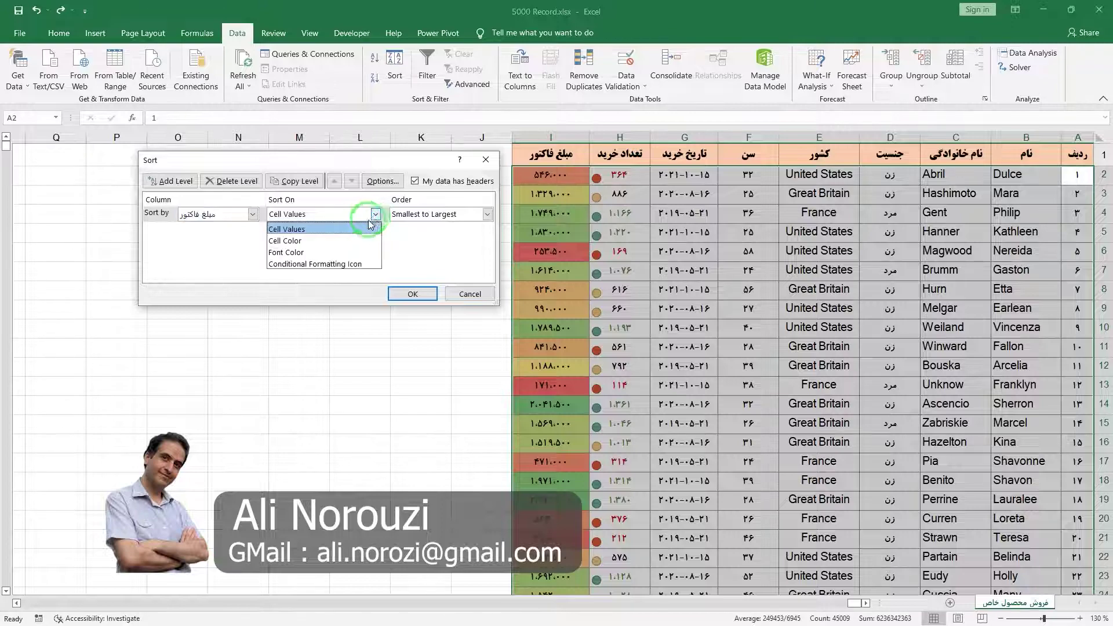
{"action": "left_click", "coordinate": [315, 240]}
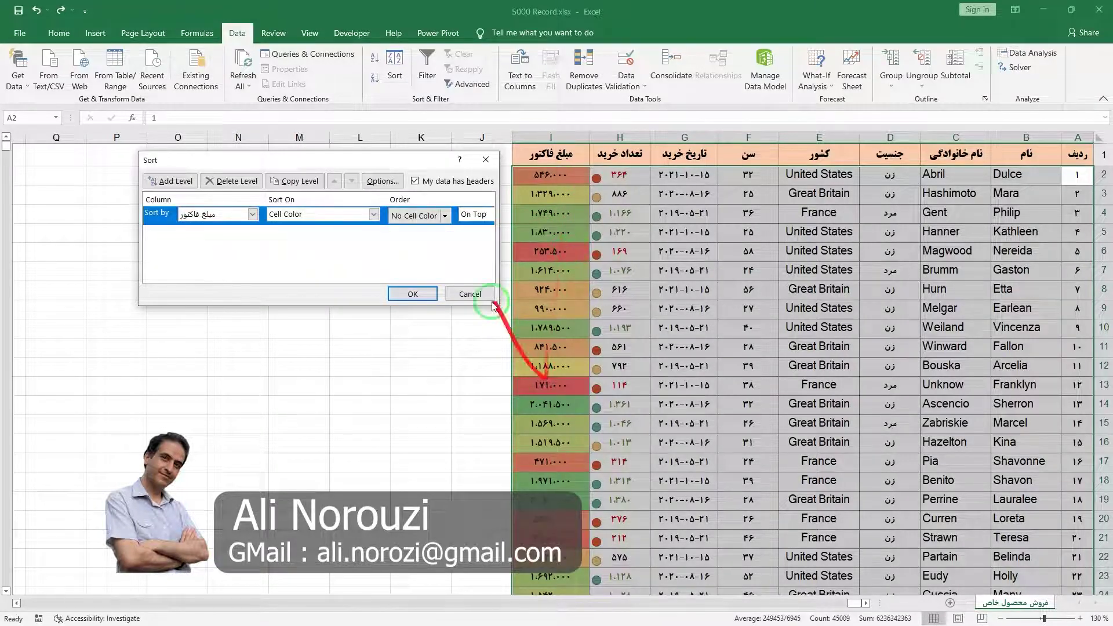
{"action": "left_click", "coordinate": [446, 216]}
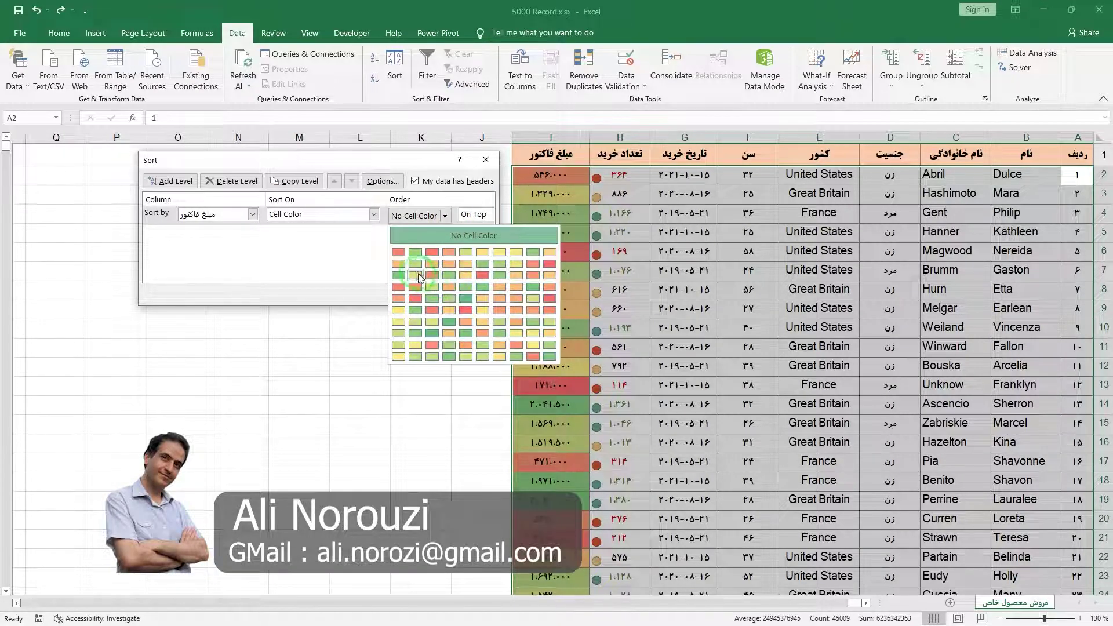
{"action": "left_click", "coordinate": [480, 266]}
{"action": "left_click", "coordinate": [488, 215]}
{"action": "left_click", "coordinate": [488, 216]}
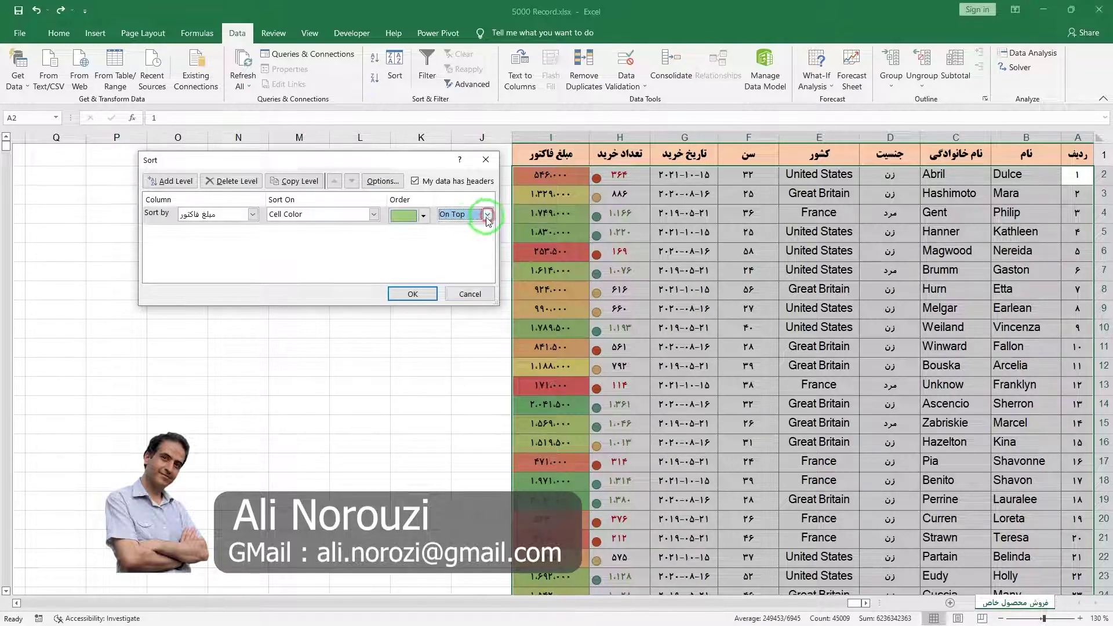
{"action": "left_click", "coordinate": [425, 292]}
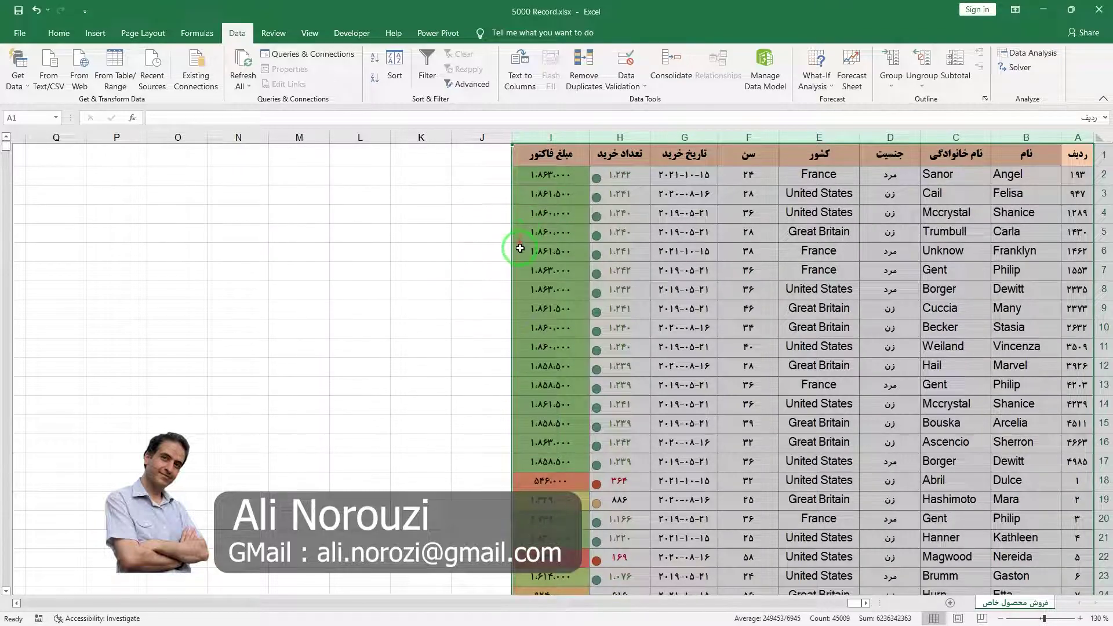
{"action": "left_click", "coordinate": [521, 249]}
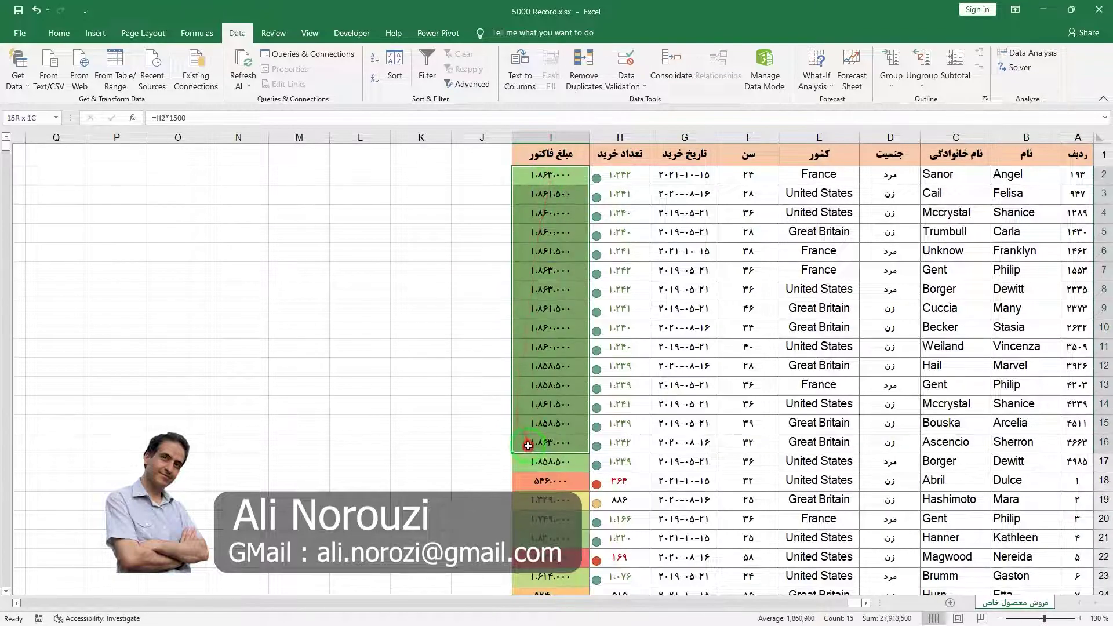
Inspect the green amounts in I2:I17, undo the colour sort, then select column A and reopen Sort
{"action": "left_click_drag", "start_coordinate": [550, 174], "coordinate": [521, 462]}
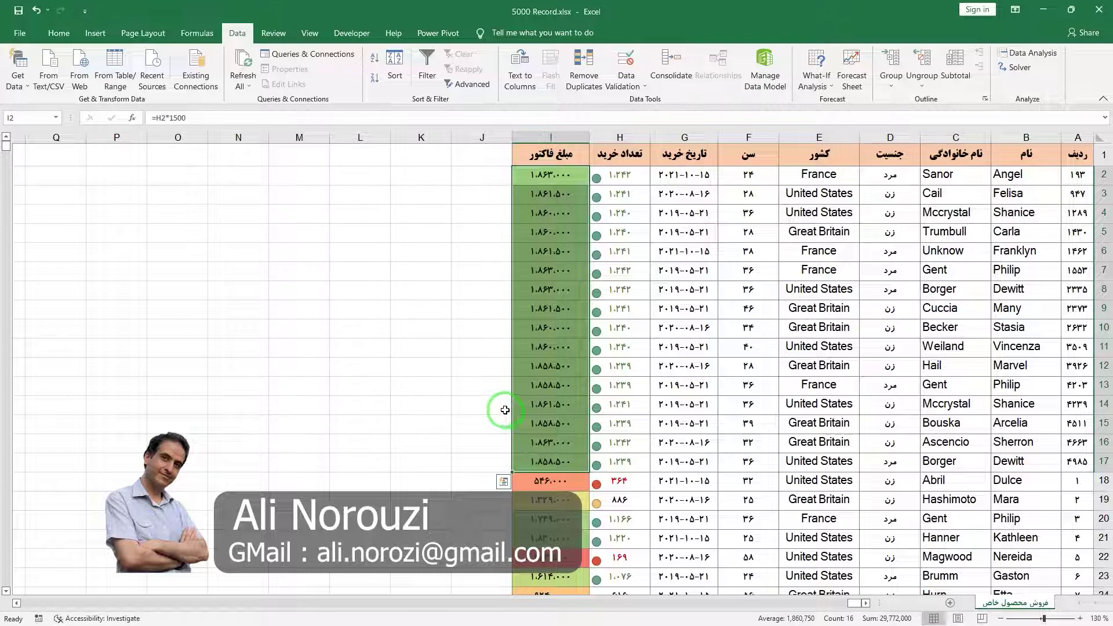
{"action": "key", "text": "ctrl+z"}
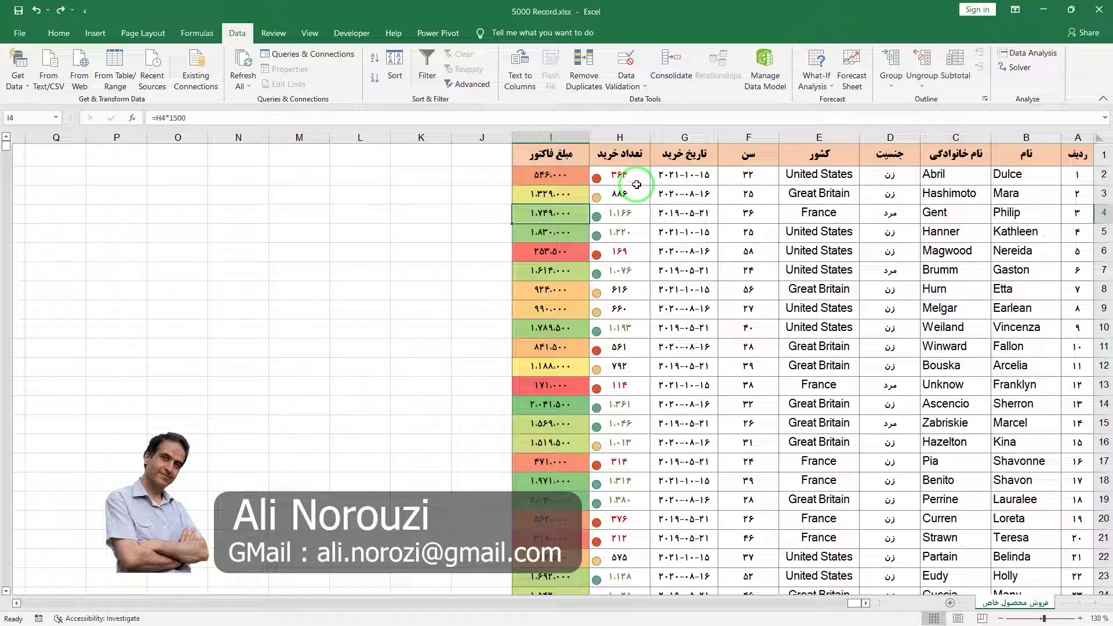
{"action": "left_click_drag", "start_coordinate": [1080, 138], "coordinate": [551, 138]}
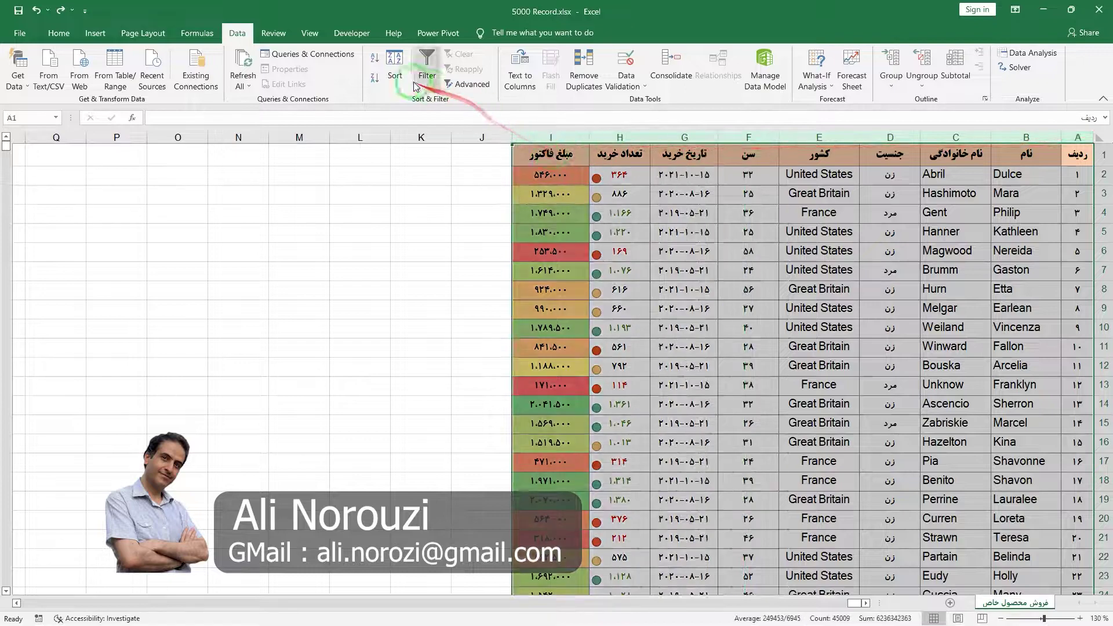
{"action": "left_click", "coordinate": [399, 73]}
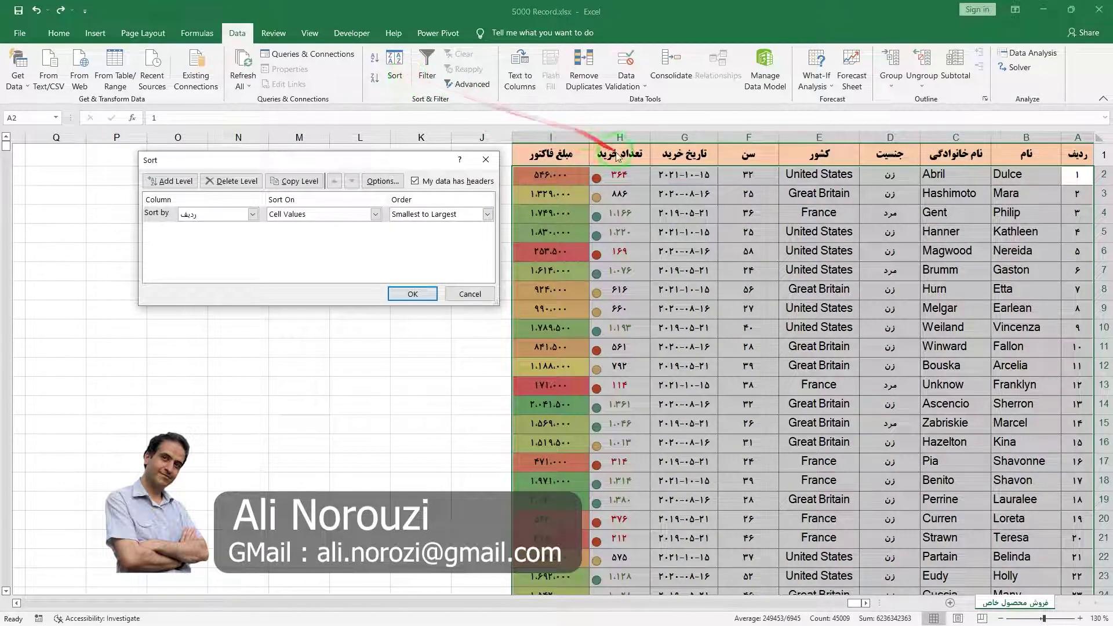
{"action": "left_click", "coordinate": [252, 214]}
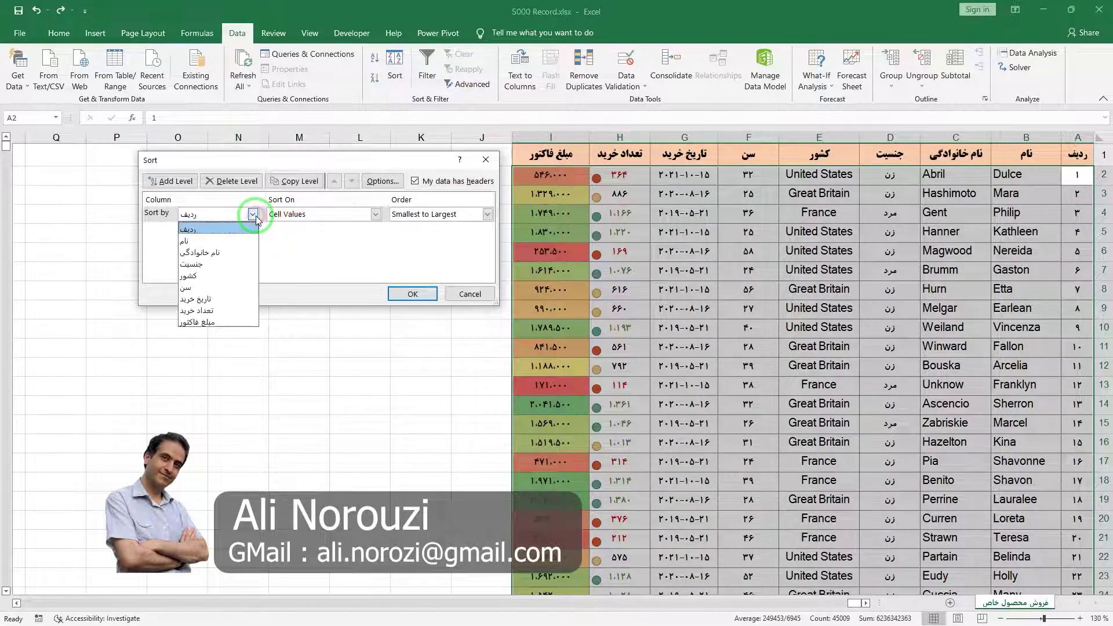
{"action": "left_click", "coordinate": [215, 311]}
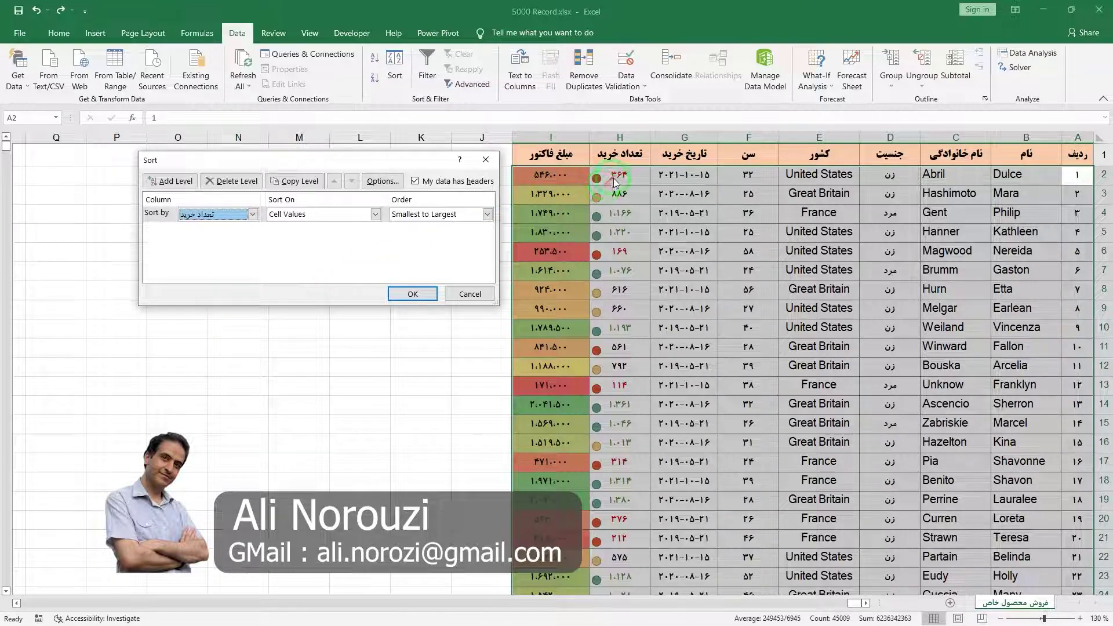
{"action": "left_click", "coordinate": [375, 216]}
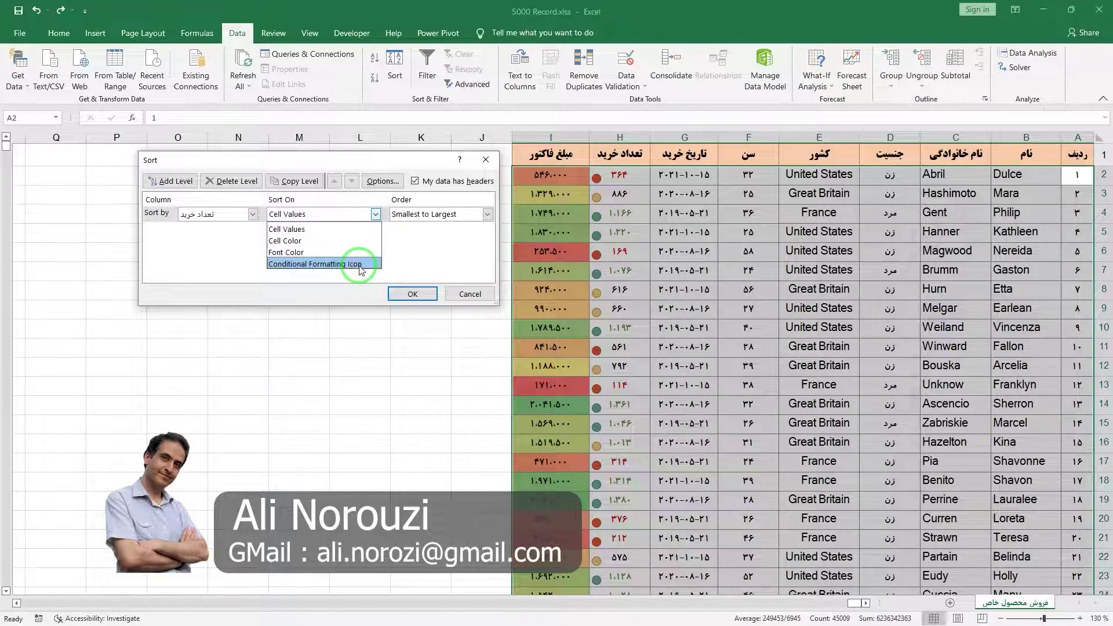
{"action": "left_click", "coordinate": [360, 265]}
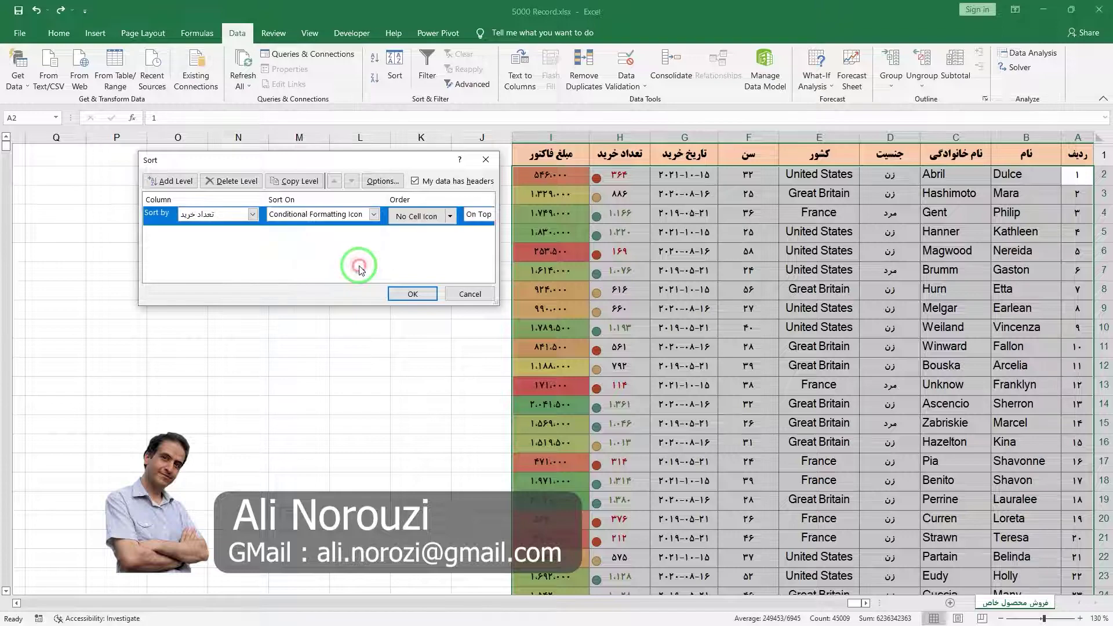
{"action": "left_click", "coordinate": [451, 215]}
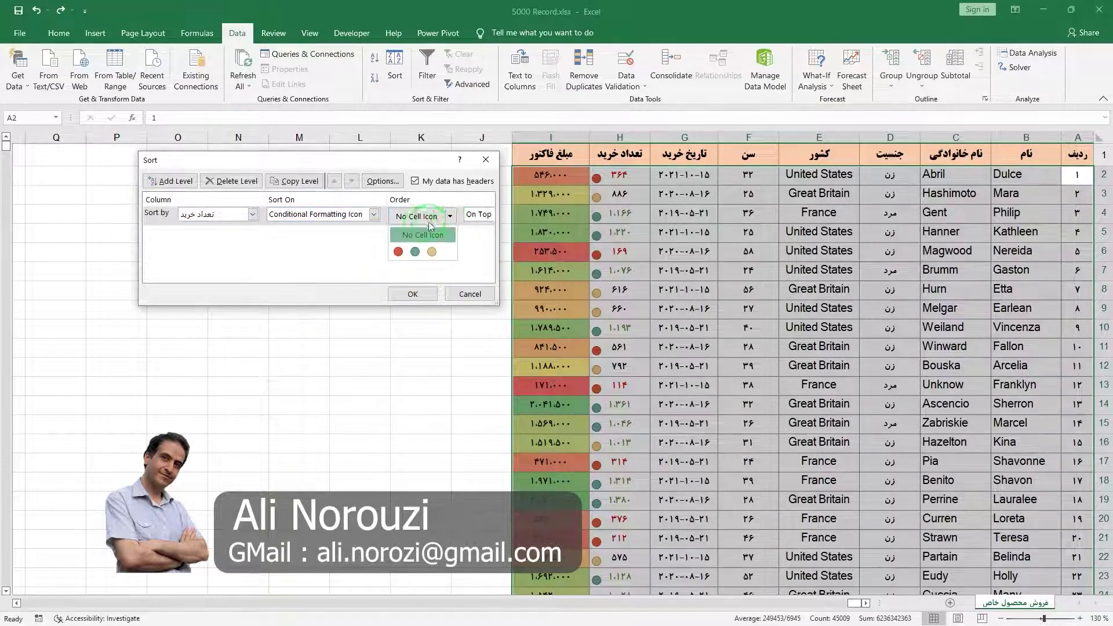
{"action": "left_click", "coordinate": [415, 251]}
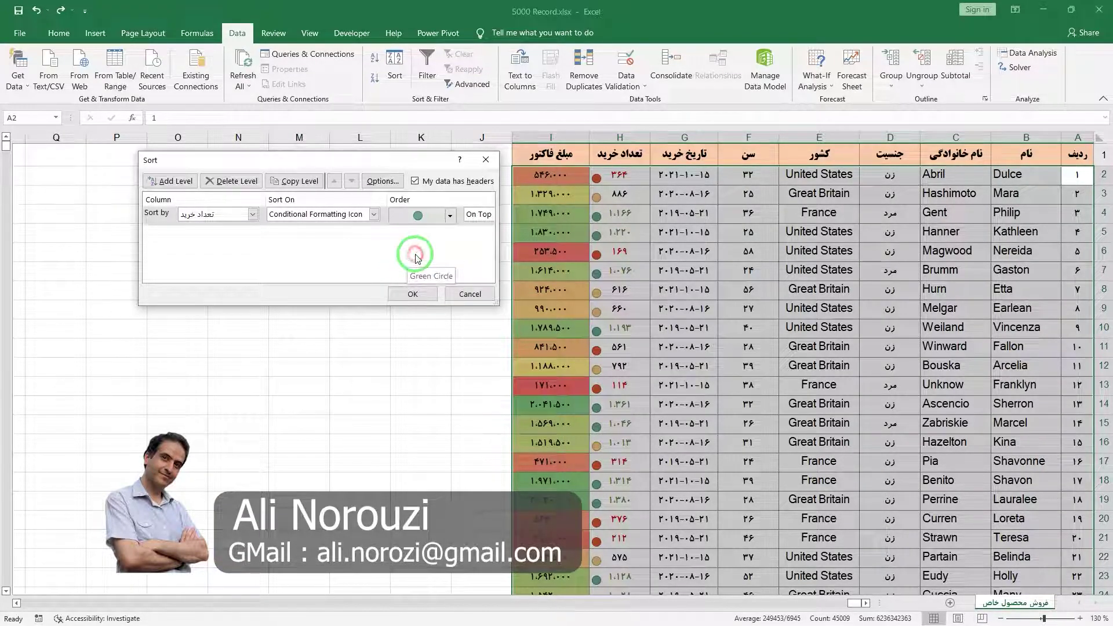
{"action": "left_click", "coordinate": [481, 214]}
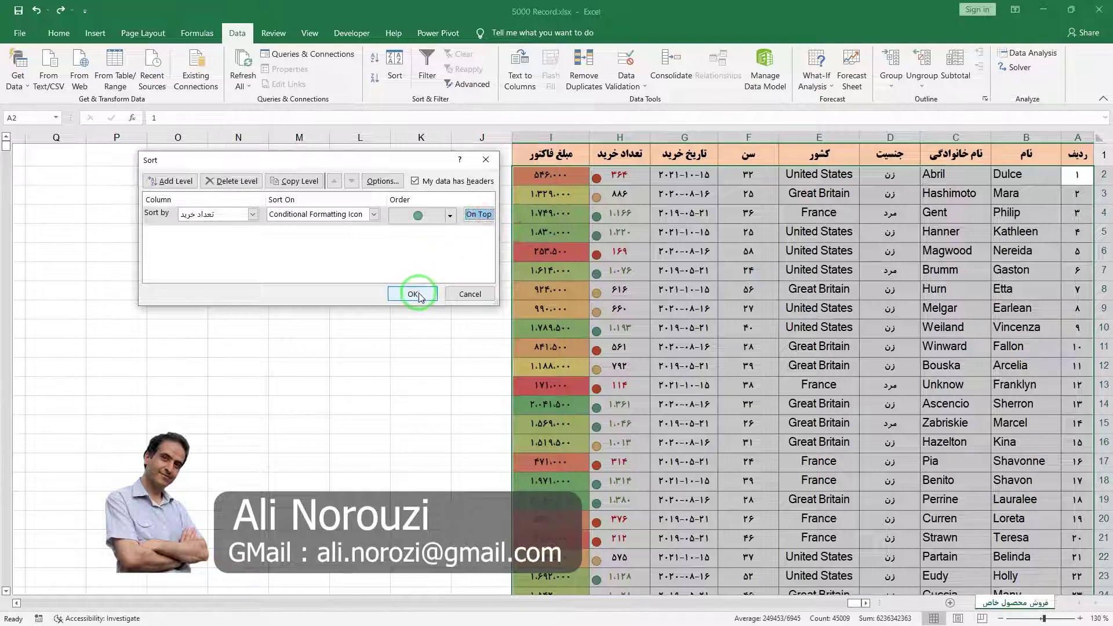
{"action": "left_click", "coordinate": [412, 294]}
{"action": "left_click", "coordinate": [603, 251]}
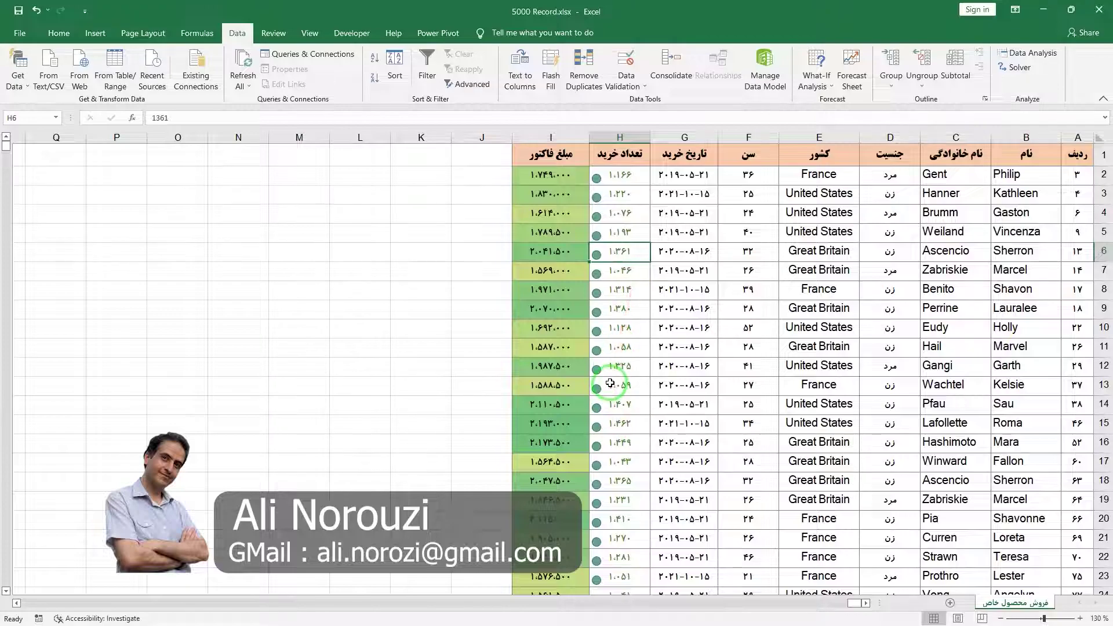
{"action": "key", "text": "ctrl+z"}
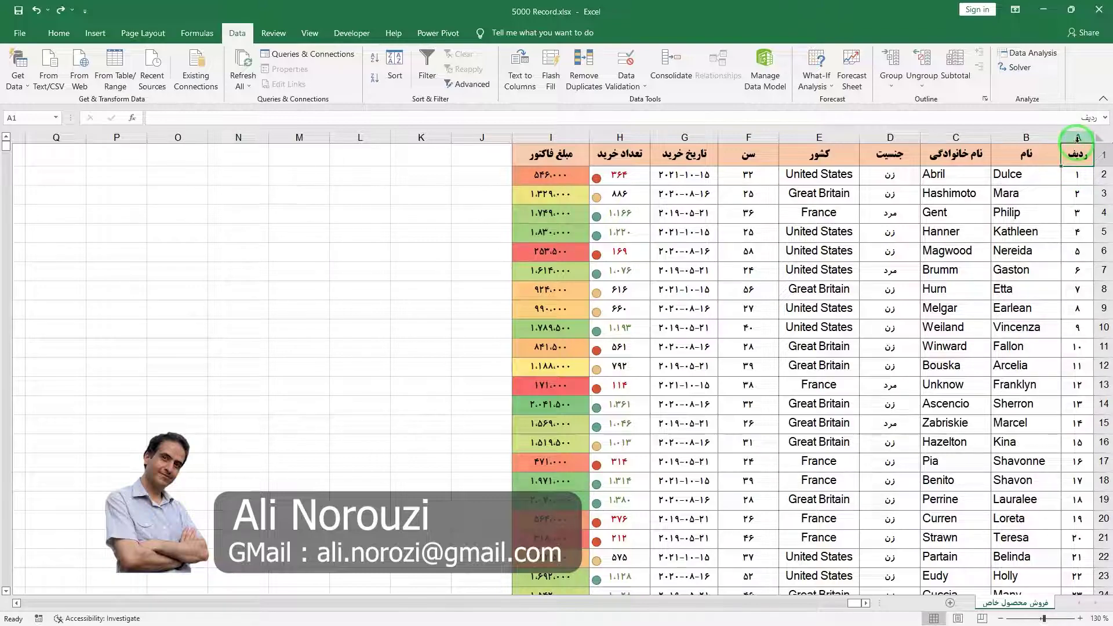
Select columns A–I and set the sort to جنسیت on cell values, A to Z
{"action": "left_click", "coordinate": [1078, 138]}
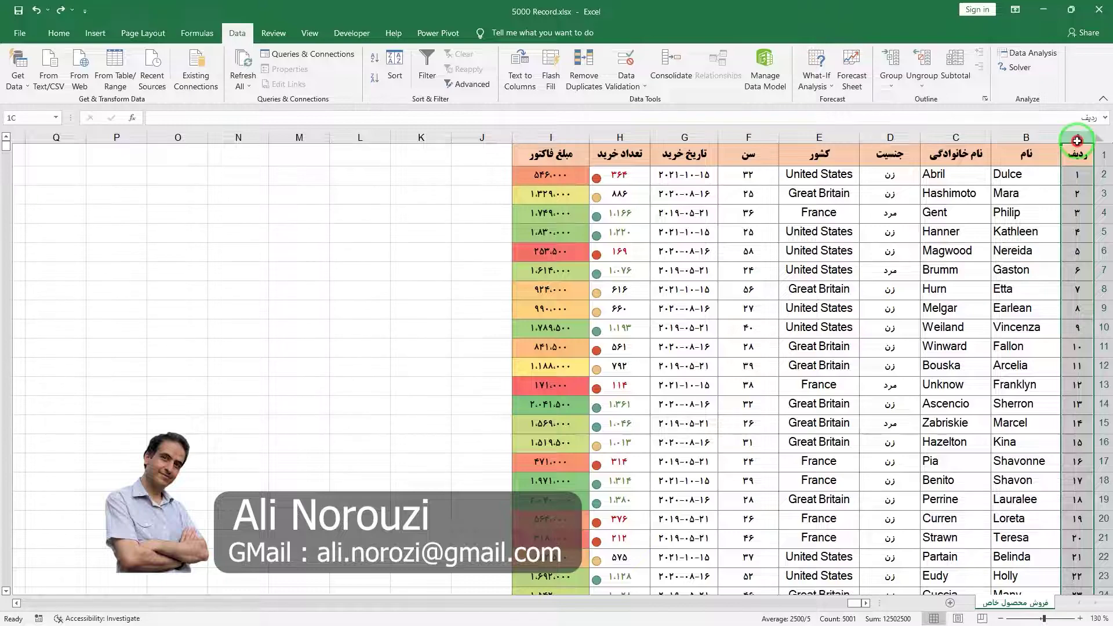
{"action": "left_click_drag", "start_coordinate": [1077, 141], "coordinate": [563, 141]}
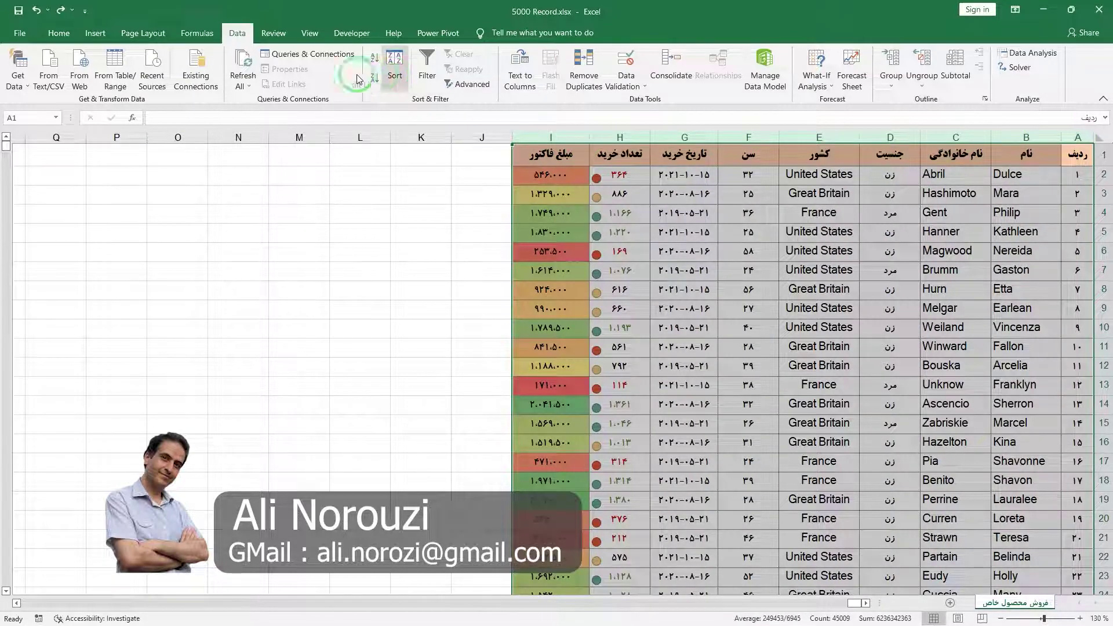
{"action": "left_click", "coordinate": [395, 67]}
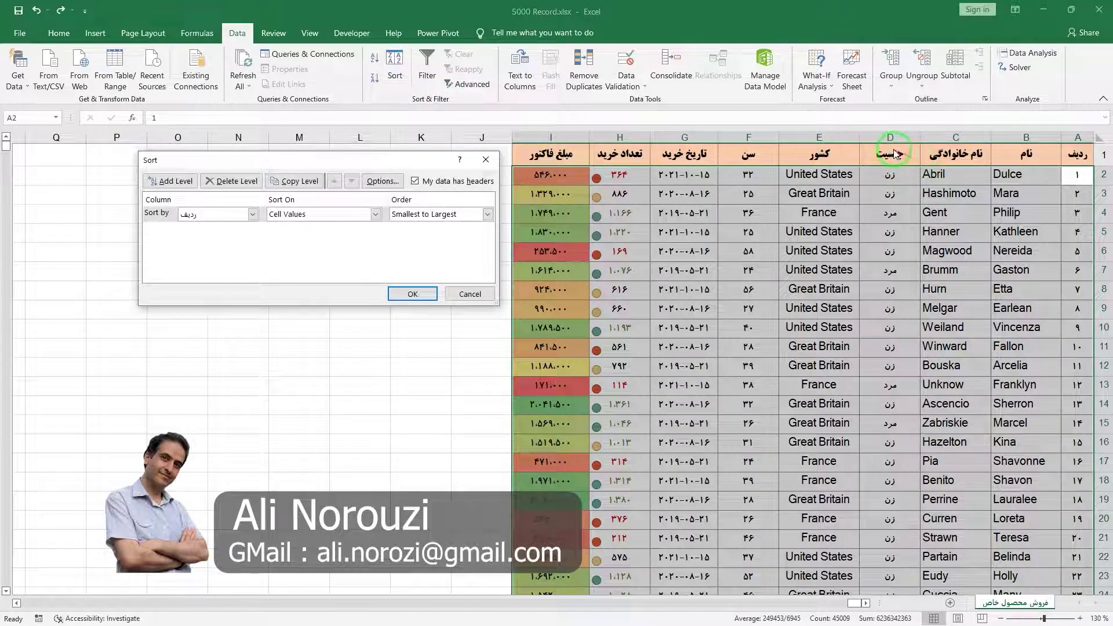
{"action": "left_click", "coordinate": [253, 218]}
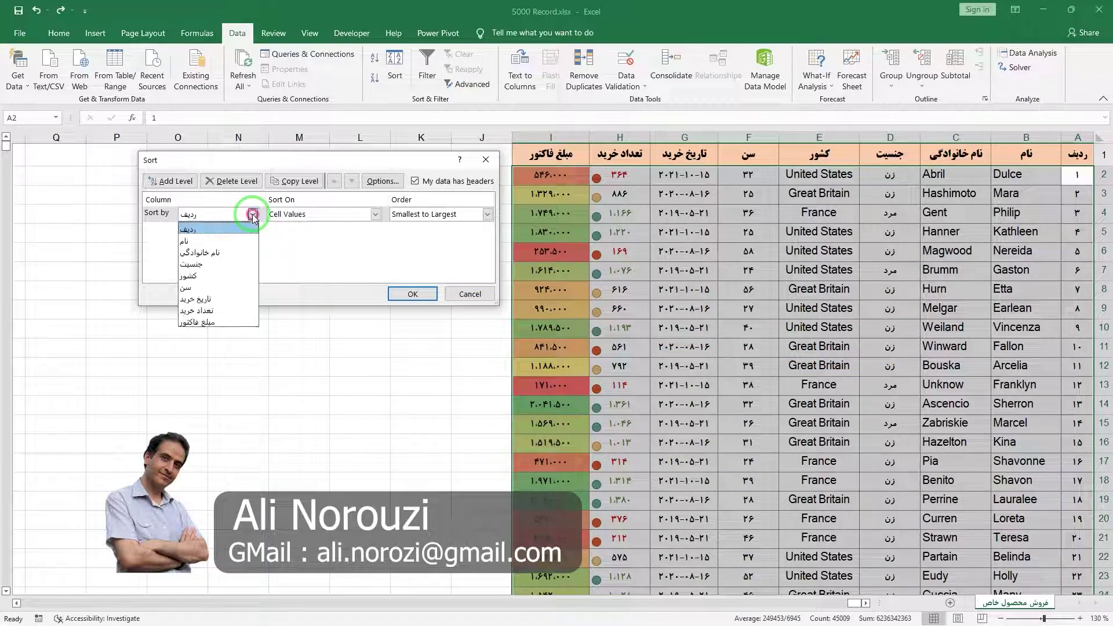
{"action": "left_click", "coordinate": [218, 254]}
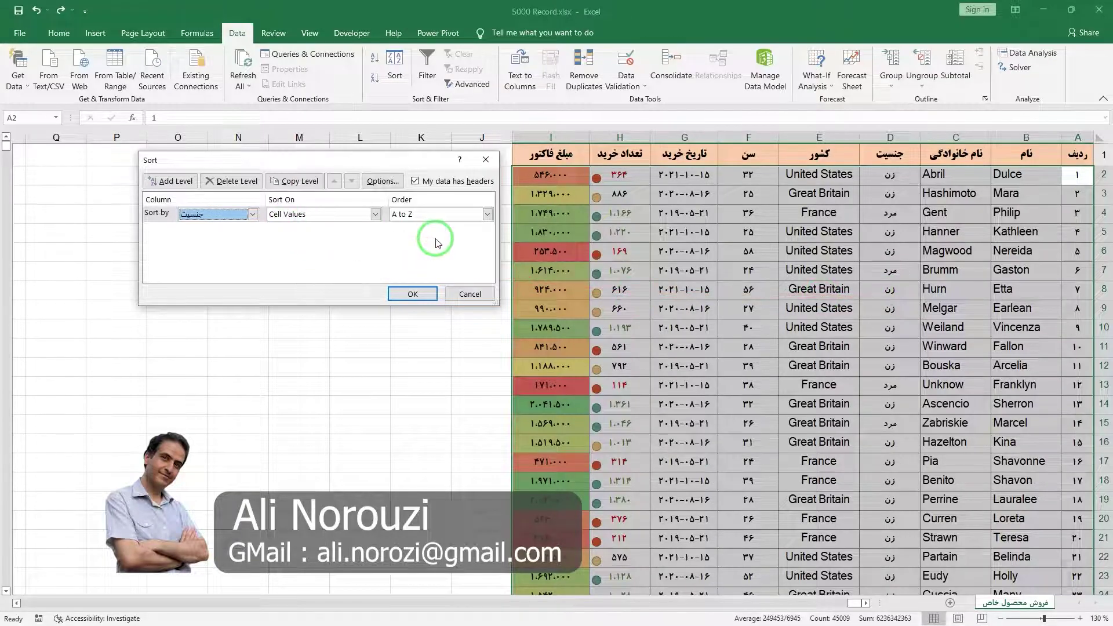
{"action": "left_click", "coordinate": [486, 214]}
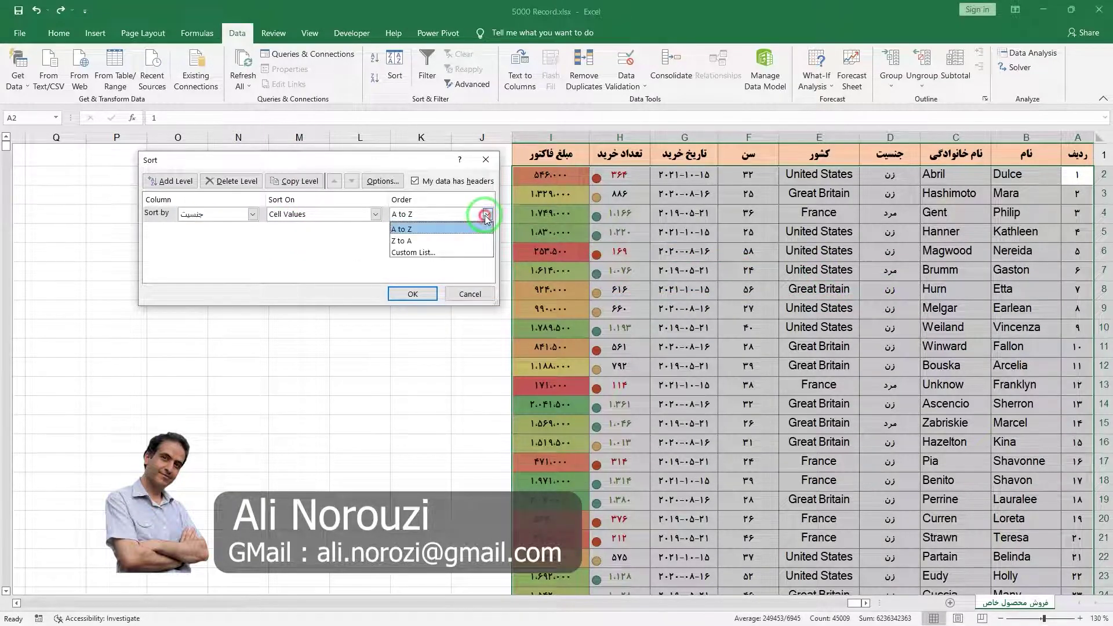
Create a new custom list of the gender values 'مرد, زن'
{"action": "left_click", "coordinate": [356, 241]}
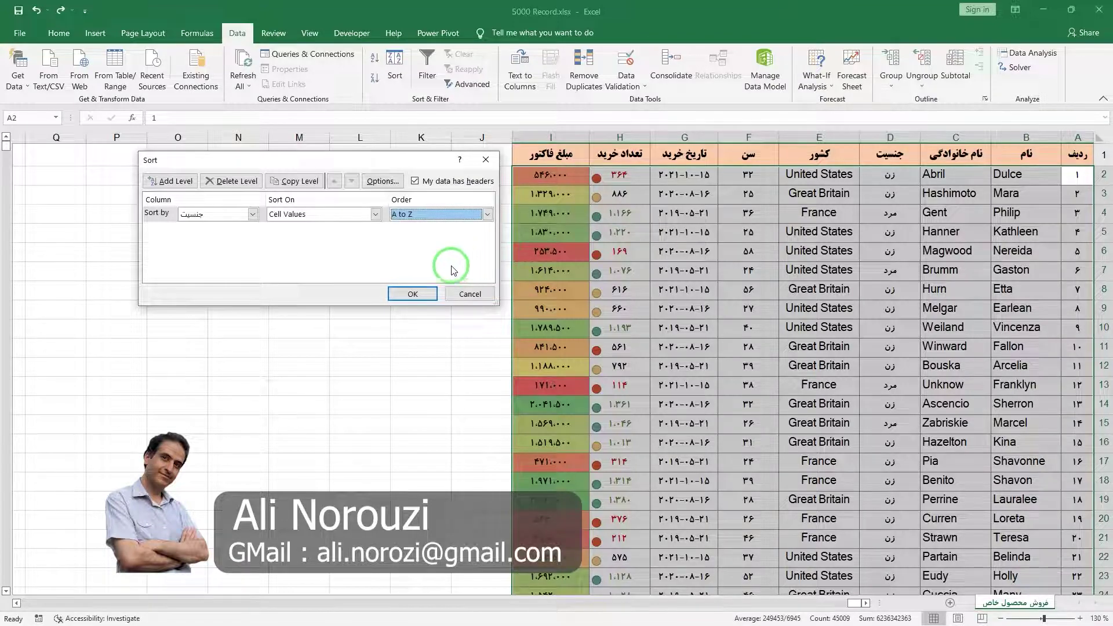
{"action": "left_click", "coordinate": [488, 216]}
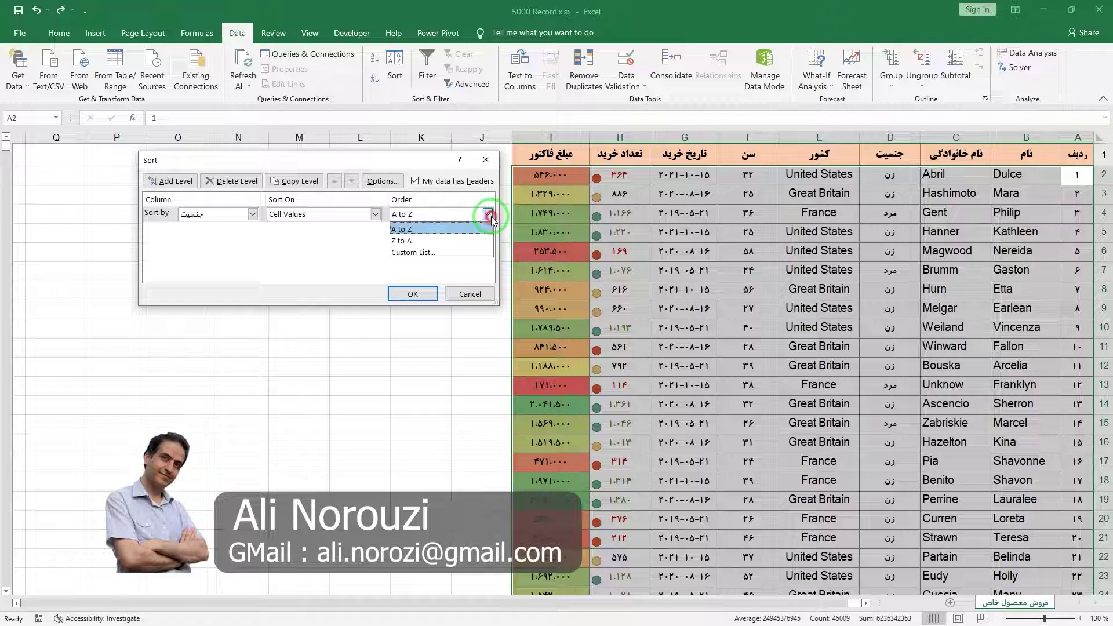
{"action": "left_click", "coordinate": [422, 253]}
{"action": "type", "text": "مرد"}
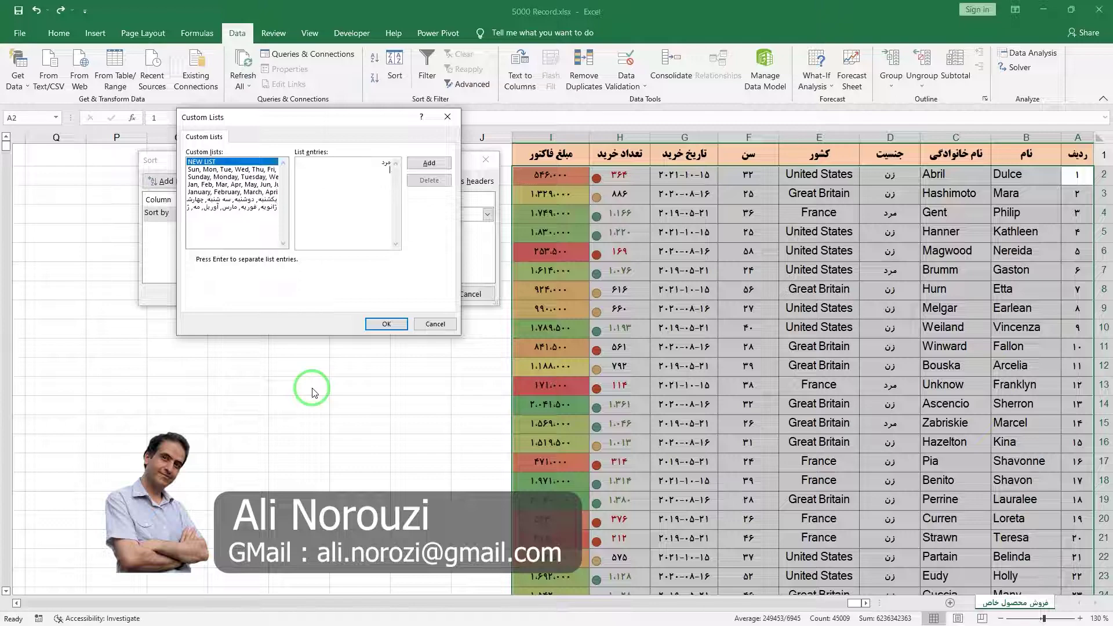
{"action": "type", "text": "زن"}
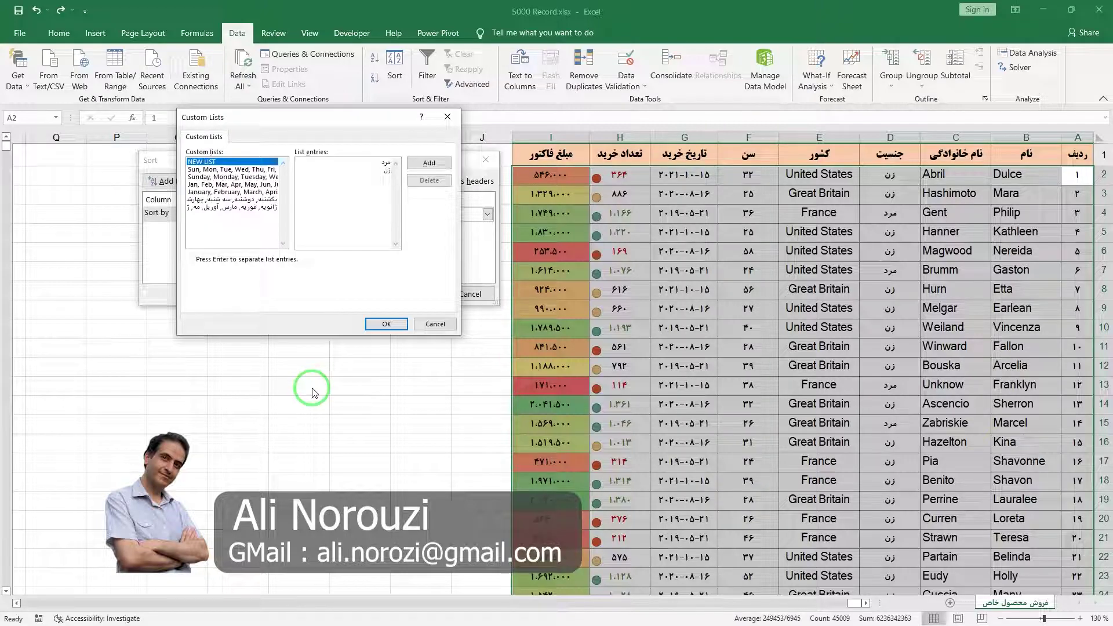
{"action": "left_click", "coordinate": [428, 163]}
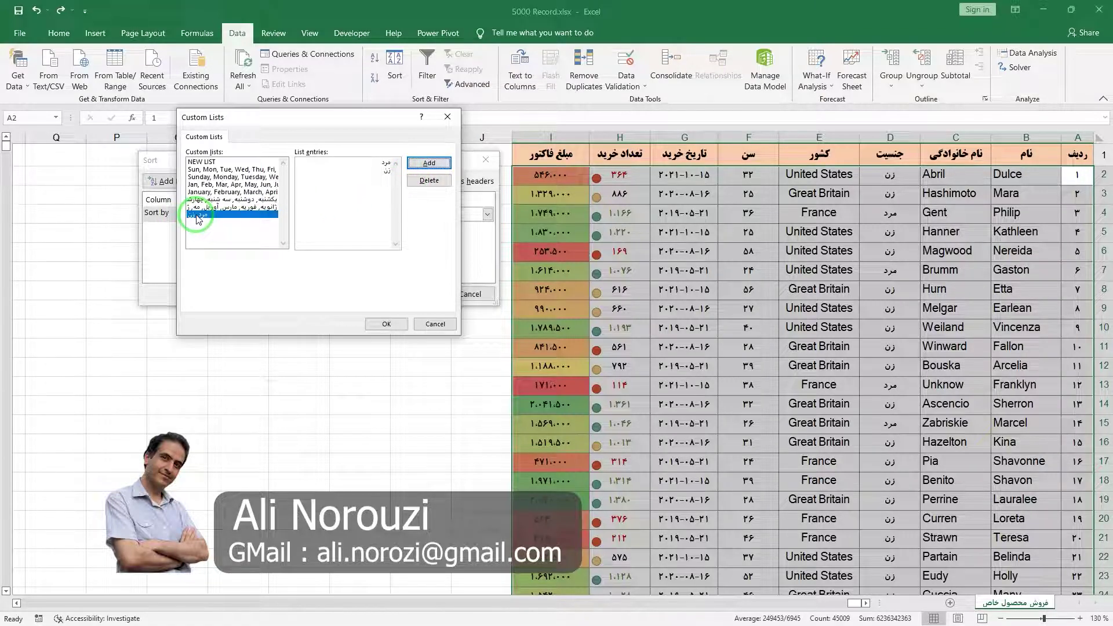
Sort the table by جنسیت using the مرد, زن custom order
{"action": "left_click", "coordinate": [387, 324]}
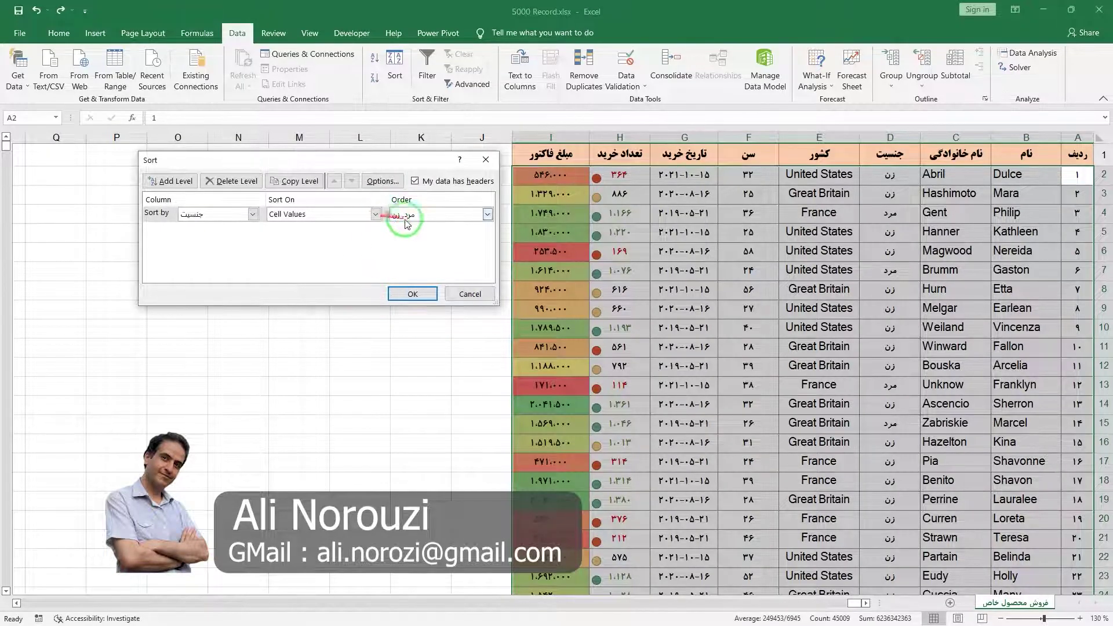
{"action": "left_click", "coordinate": [488, 214]}
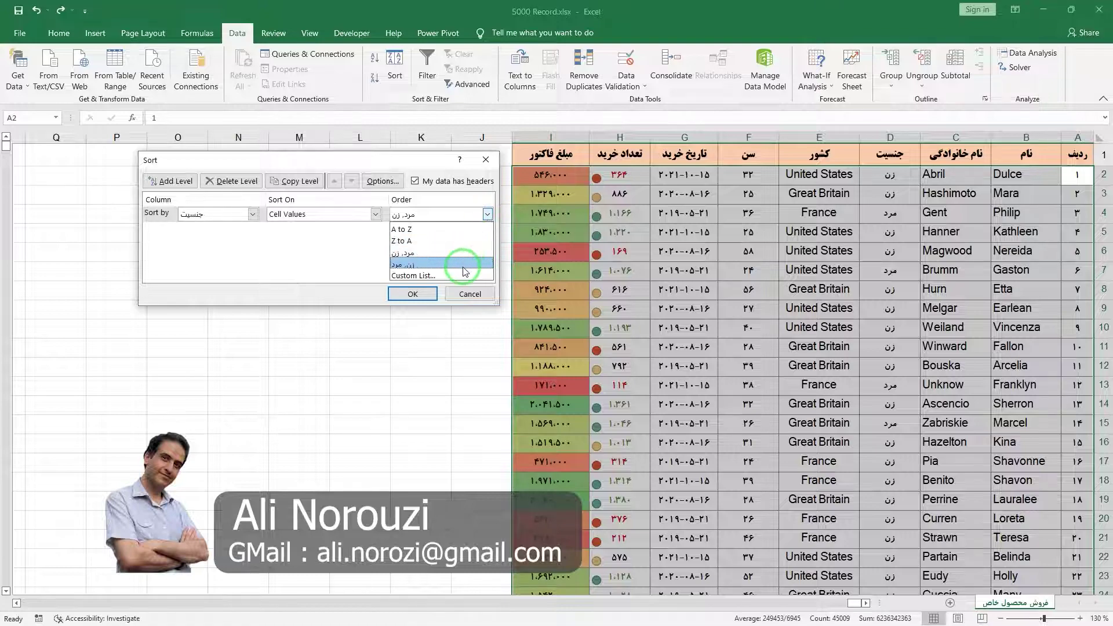
{"action": "left_click", "coordinate": [427, 254]}
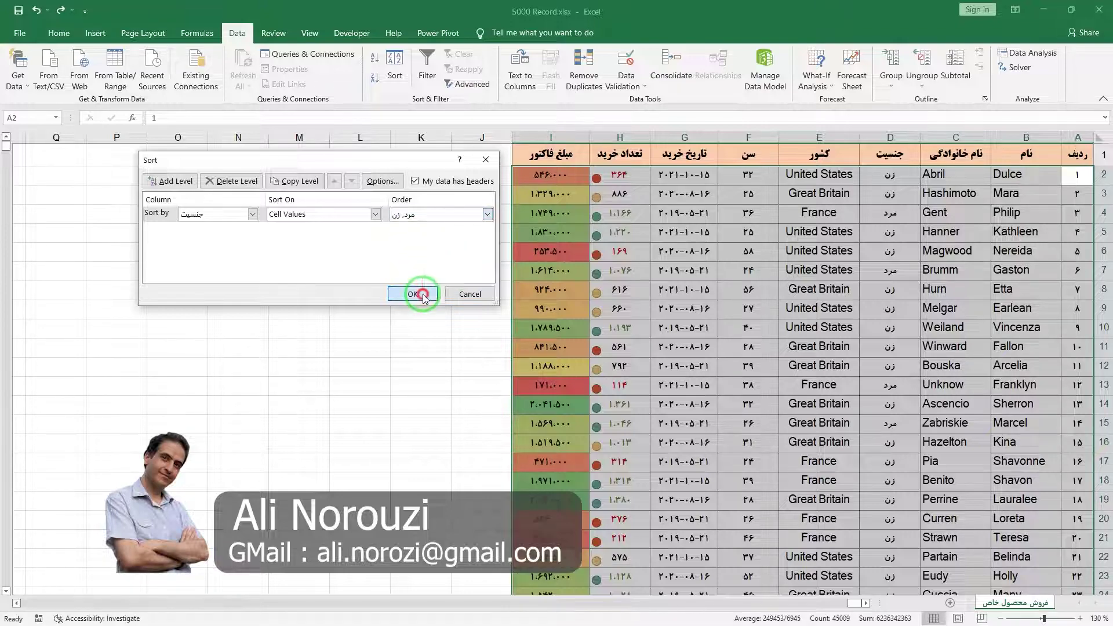
{"action": "left_click", "coordinate": [424, 293]}
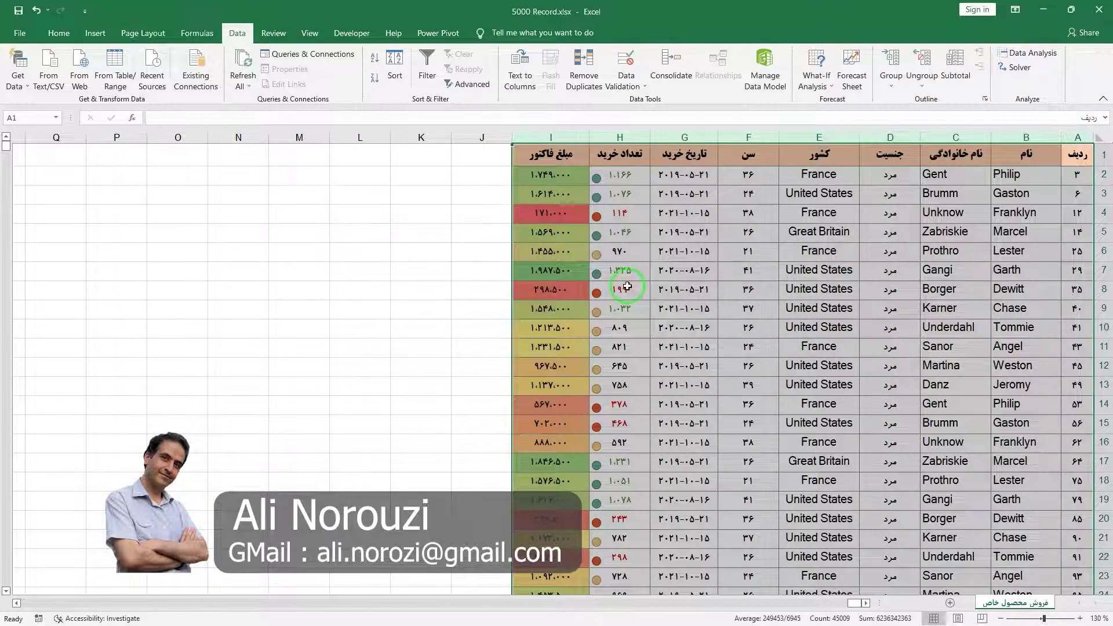
Undo the gender sort with Ctrl+Z and reselect columns A through I
{"action": "key", "text": "ctrl+z"}
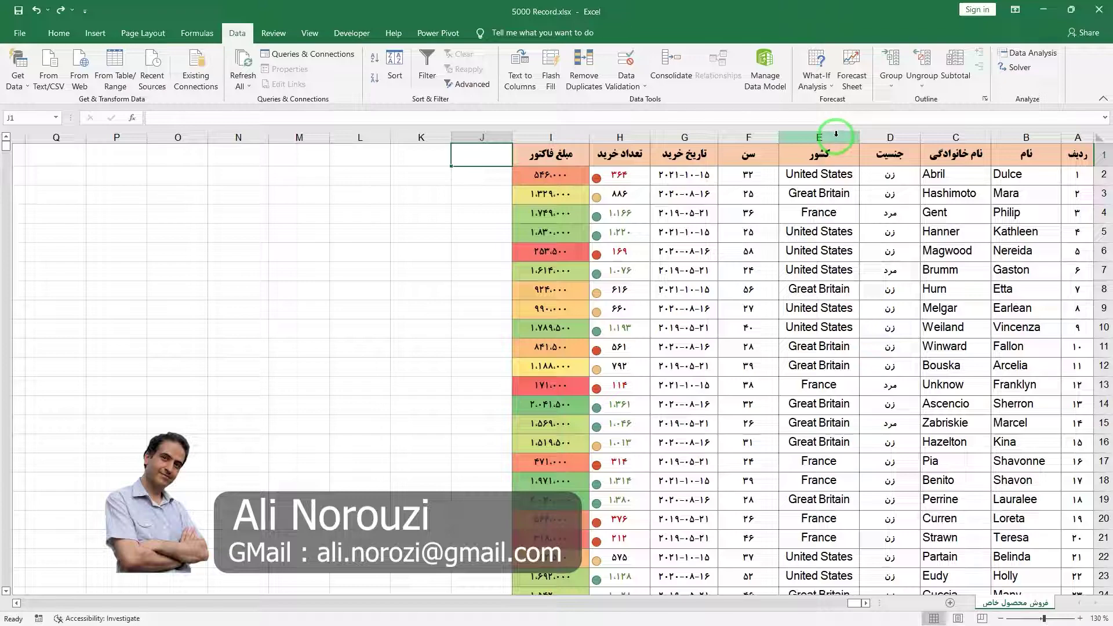
{"action": "left_click_drag", "start_coordinate": [1078, 137], "coordinate": [578, 136]}
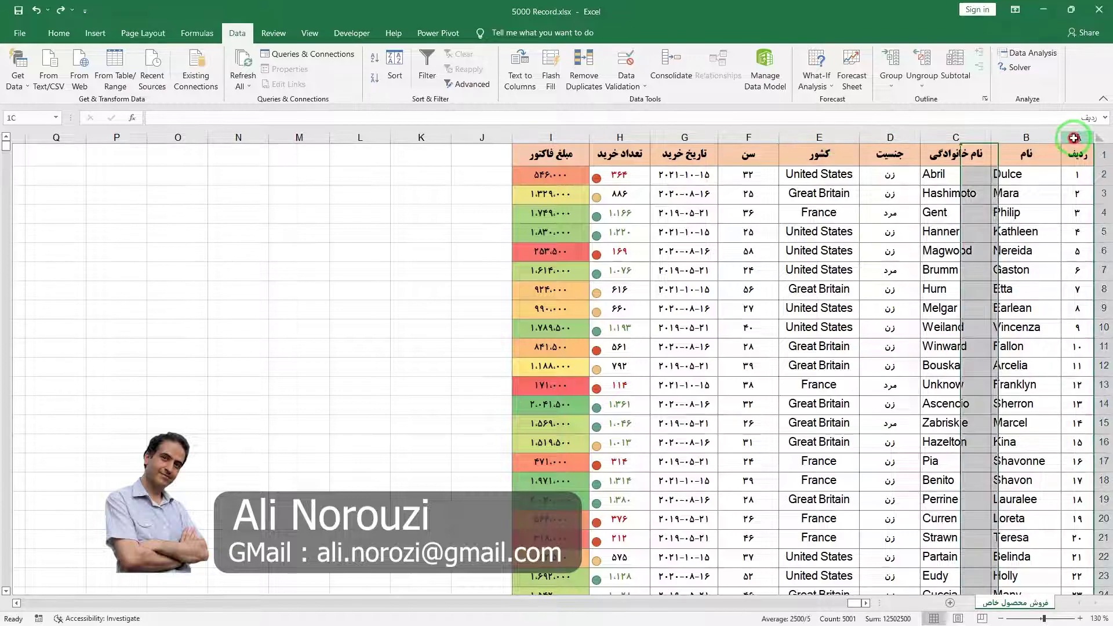
Set the Sort dialog's first level to کشور, A to Z, and add another level
{"action": "left_click", "coordinate": [395, 70]}
{"action": "left_click_drag", "start_coordinate": [406, 161], "coordinate": [383, 170]}
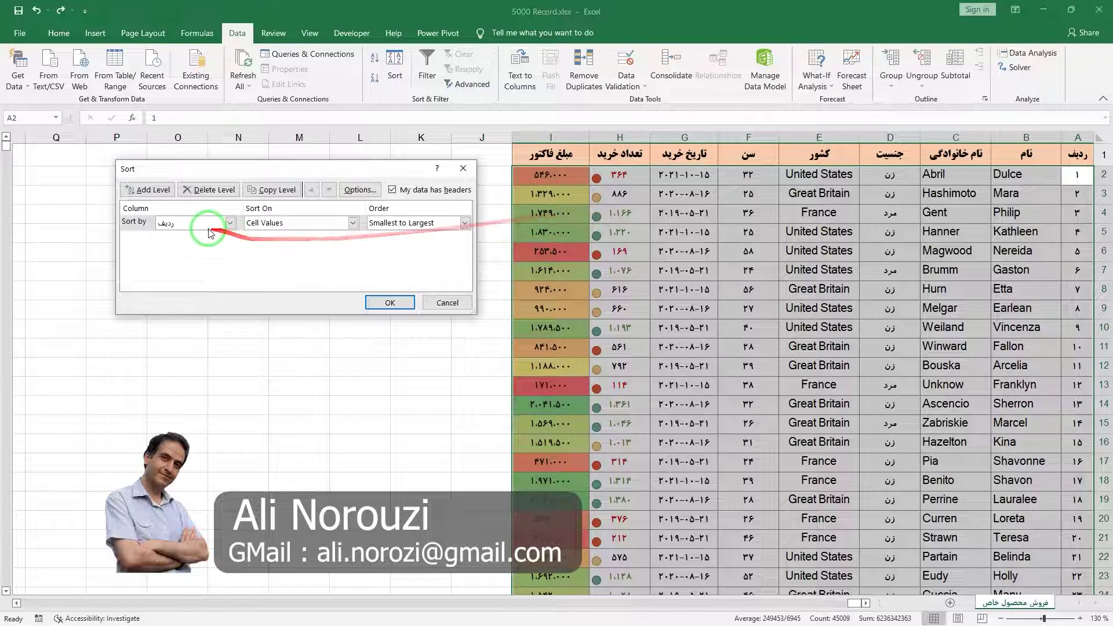
{"action": "left_click", "coordinate": [230, 223]}
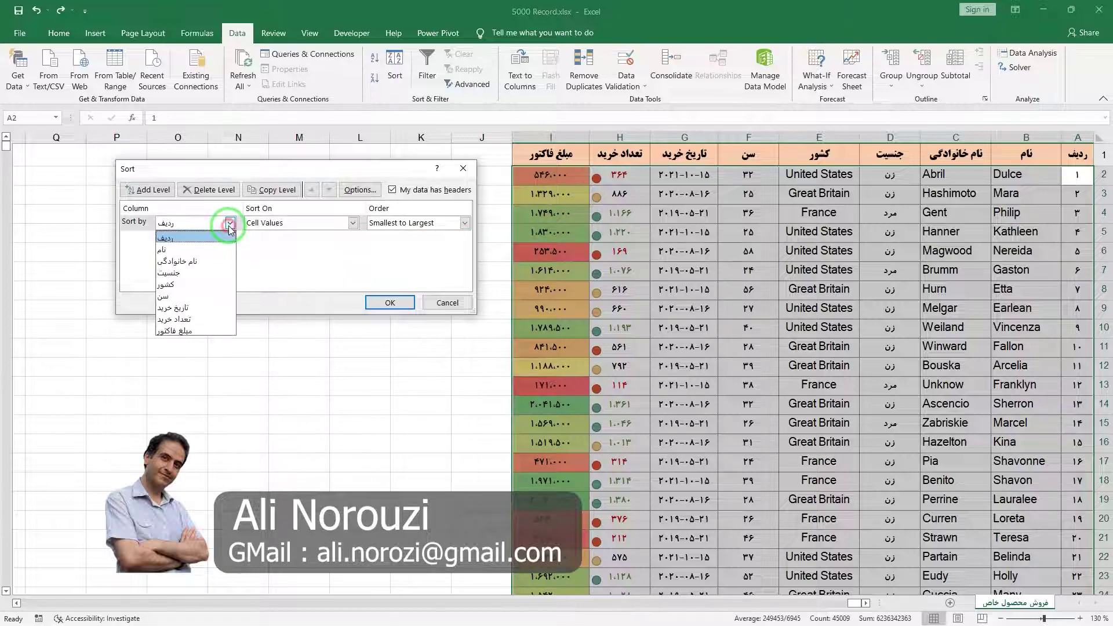
{"action": "left_click", "coordinate": [211, 284]}
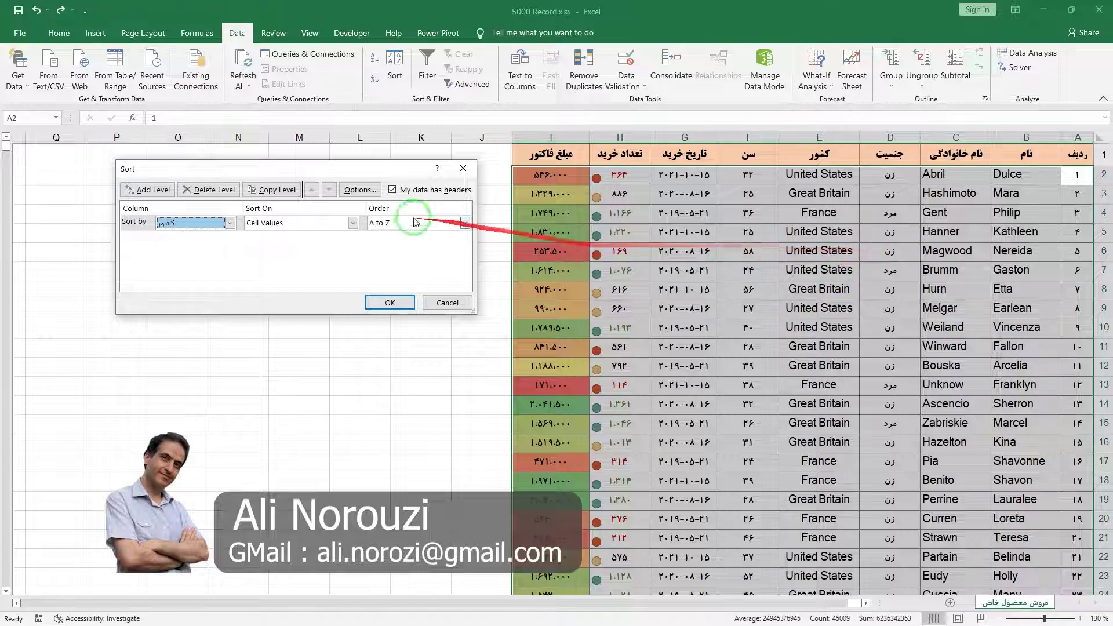
{"action": "left_click", "coordinate": [149, 191]}
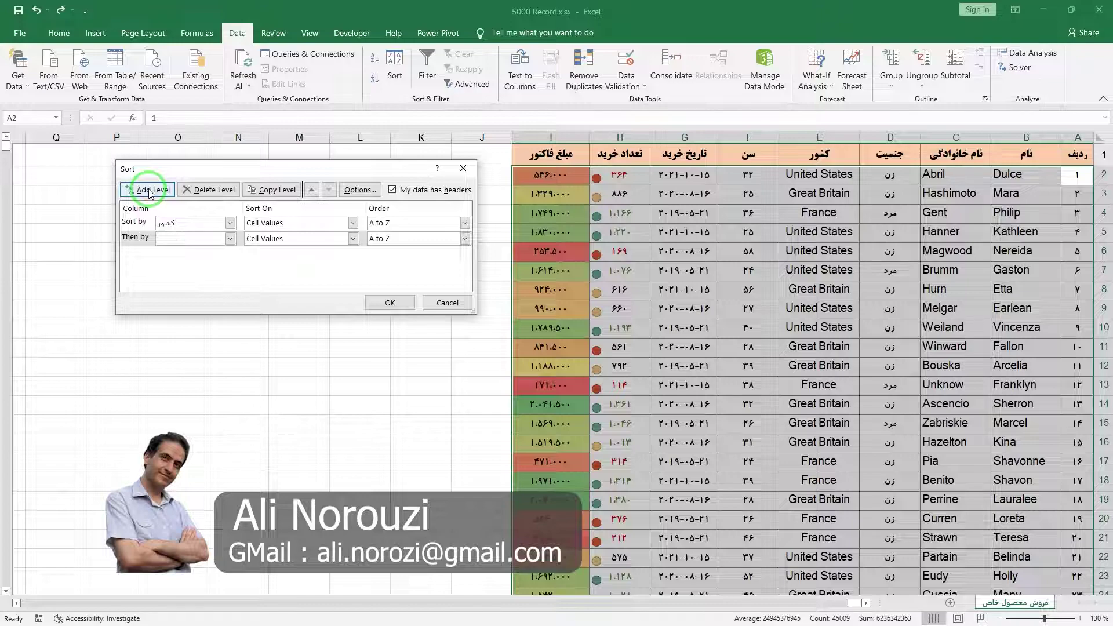
Set the second sort level to جنسیت on cell values with the مرد, زن custom order
{"action": "left_click", "coordinate": [230, 238]}
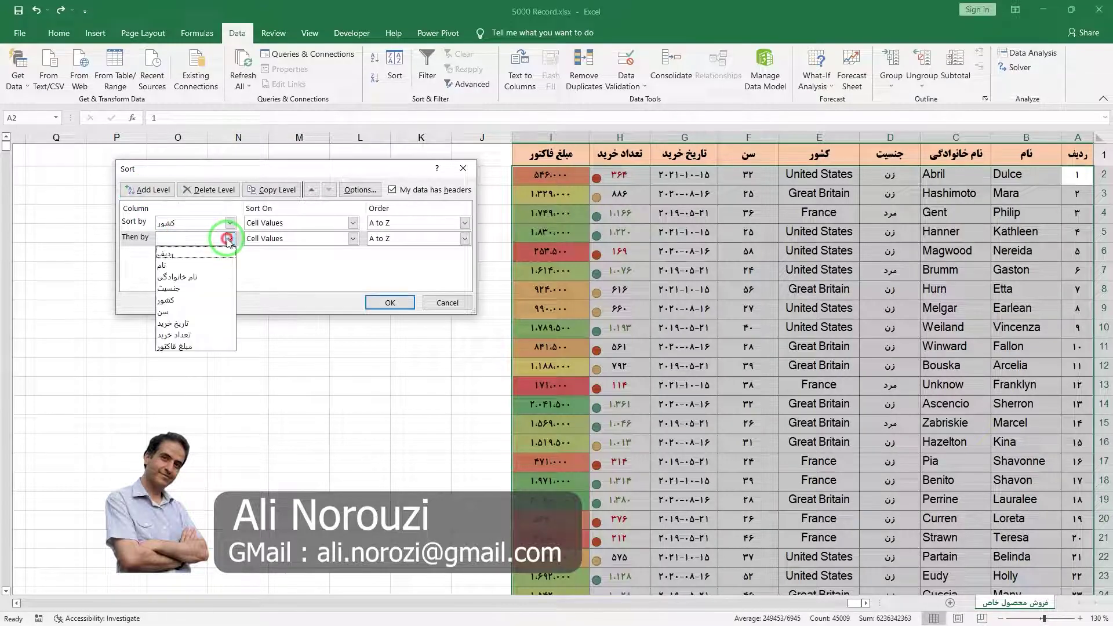
{"action": "left_click", "coordinate": [208, 289]}
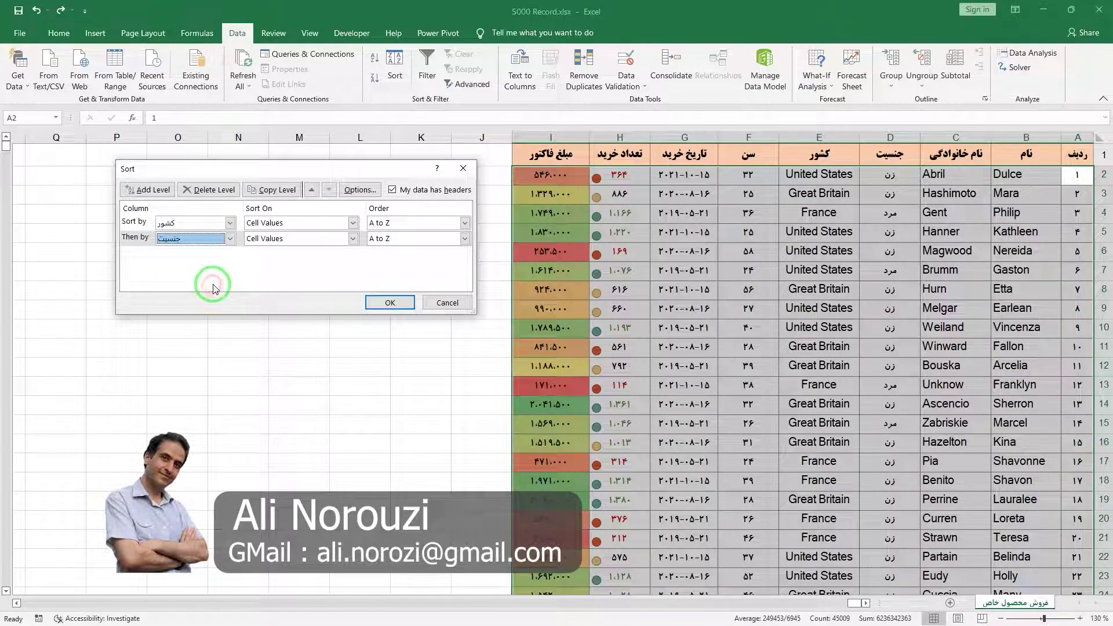
{"action": "left_click", "coordinate": [352, 239]}
{"action": "left_click", "coordinate": [352, 239]}
{"action": "left_click", "coordinate": [465, 239]}
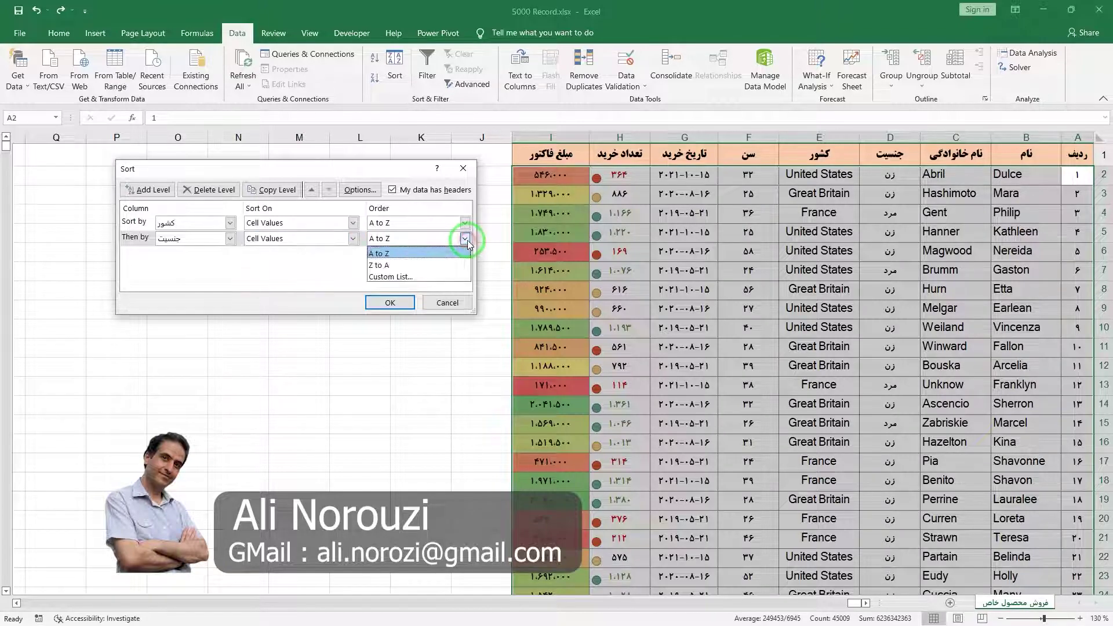
{"action": "left_click", "coordinate": [441, 276]}
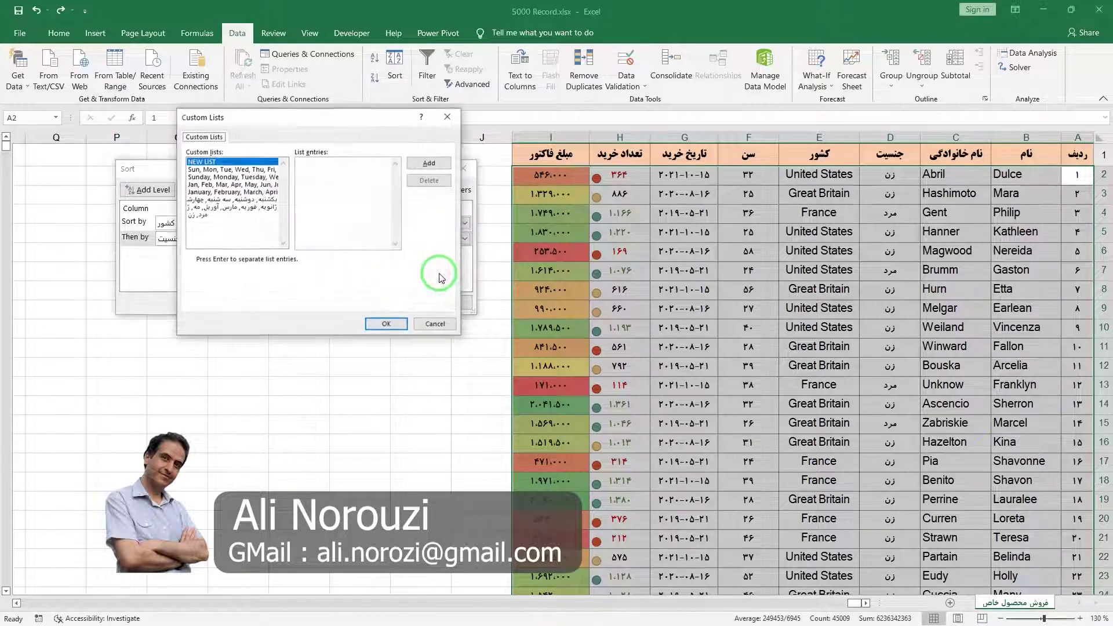
{"action": "left_click", "coordinate": [204, 217]}
{"action": "left_click", "coordinate": [428, 165]}
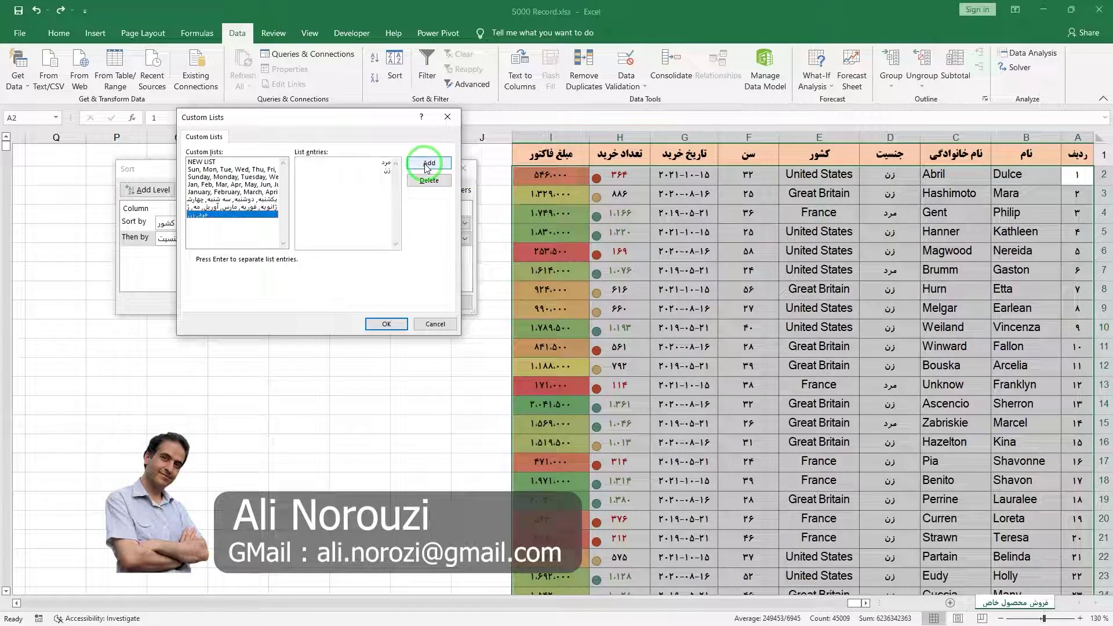
{"action": "left_click", "coordinate": [385, 323]}
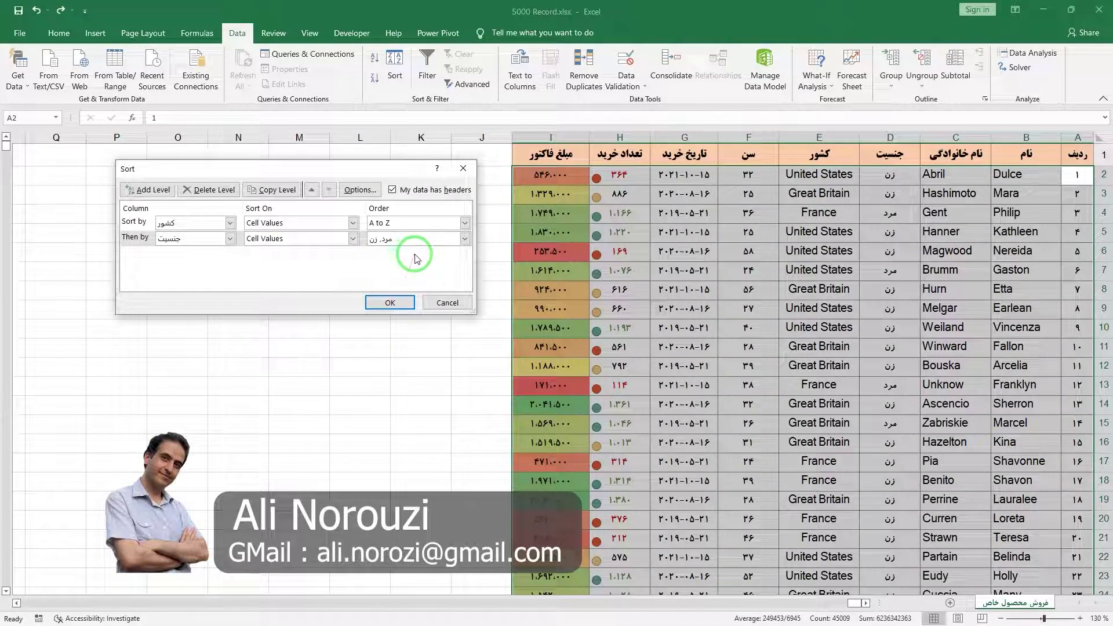
Reposition the Sort dialog and add a third sort level
{"action": "left_click_drag", "start_coordinate": [899, 221], "coordinate": [840, 157]}
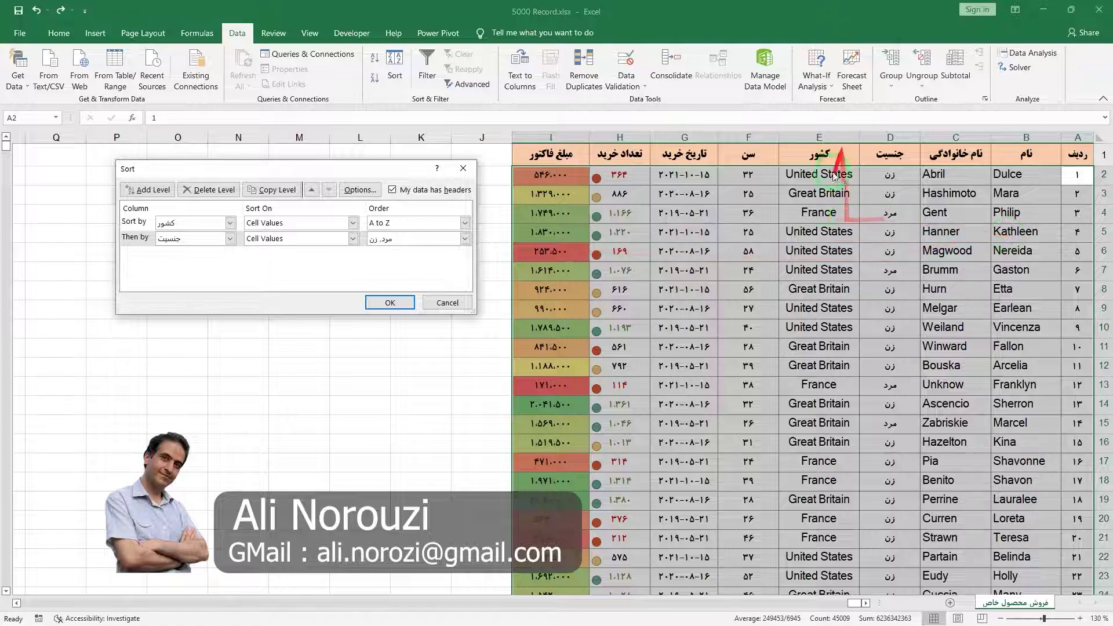
{"action": "left_click_drag", "start_coordinate": [826, 352], "coordinate": [900, 192]}
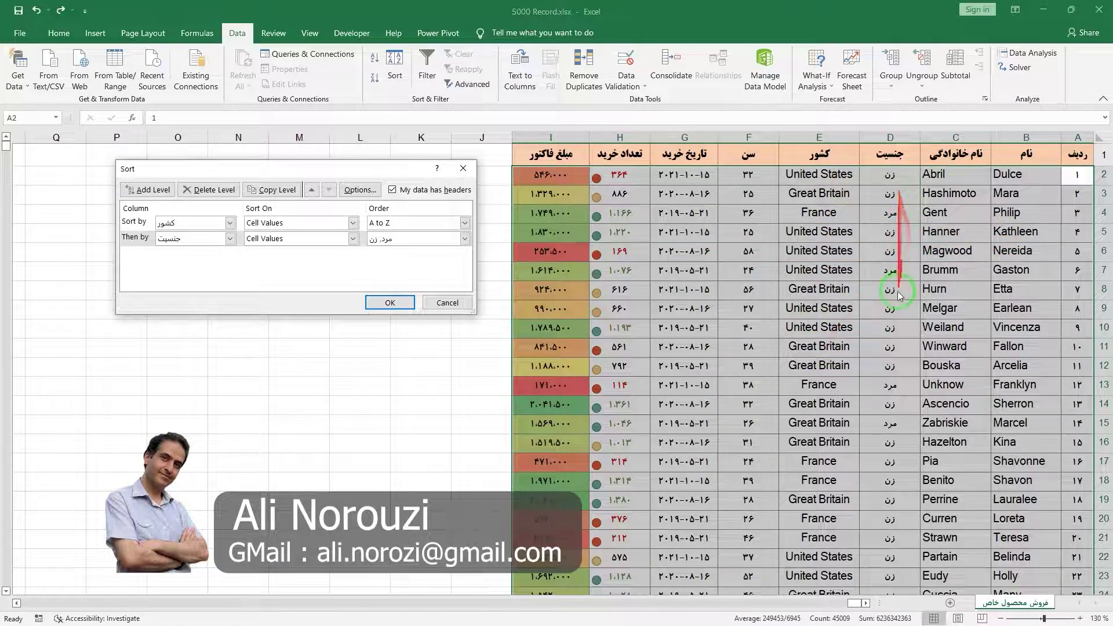
{"action": "left_click_drag", "start_coordinate": [860, 282], "coordinate": [757, 176]}
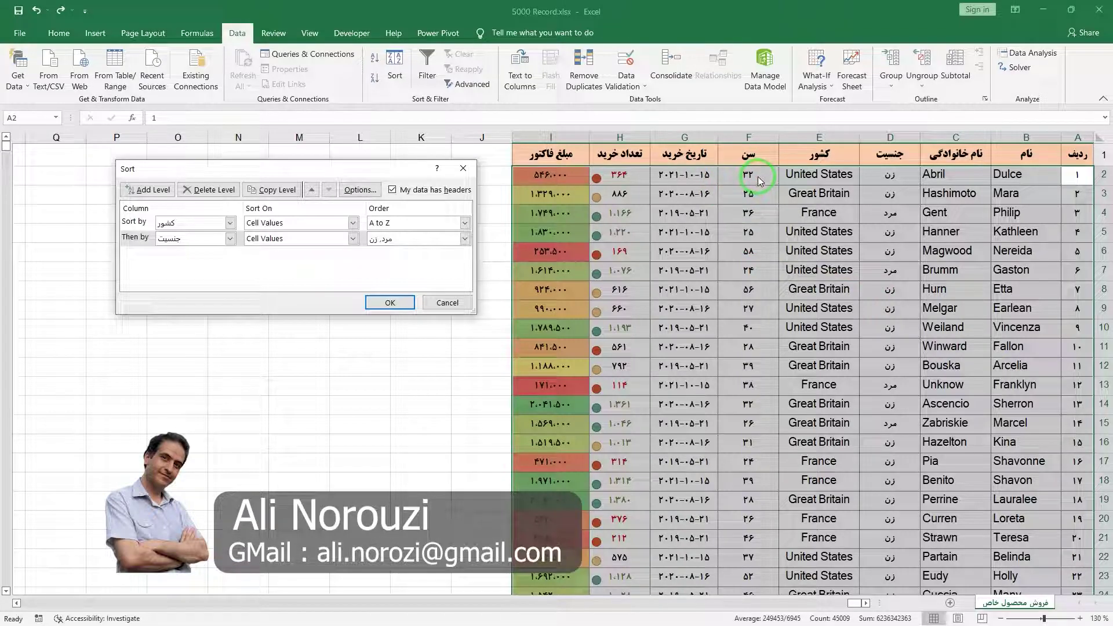
{"action": "left_click_drag", "start_coordinate": [754, 180], "coordinate": [152, 198]}
{"action": "left_click", "coordinate": [151, 198]}
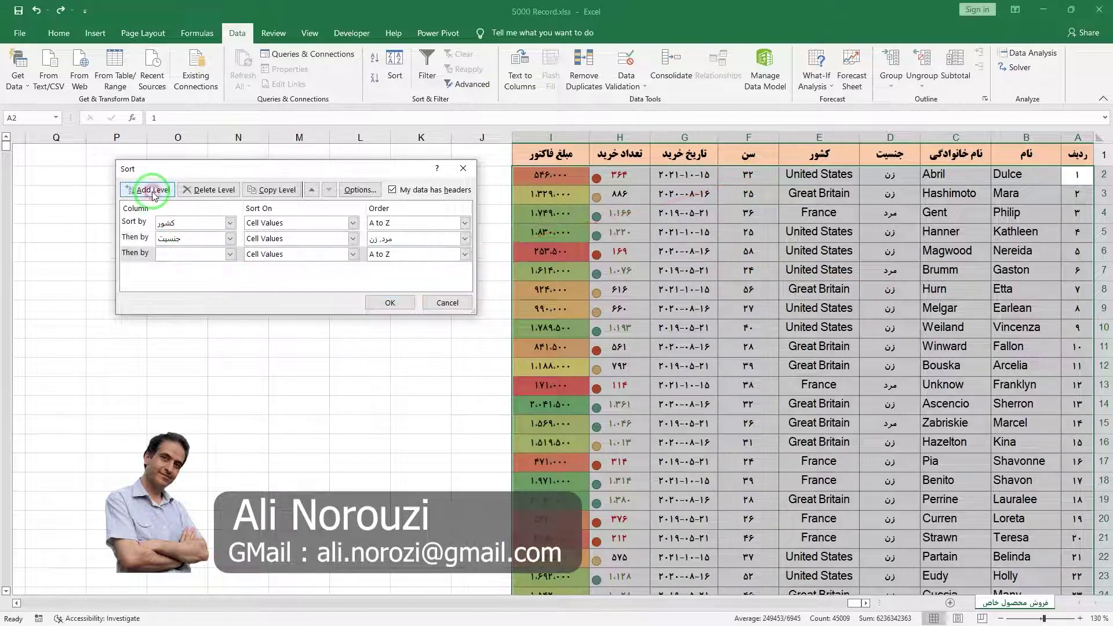
Set the third level to سن, Smallest to Largest, and view the sort options
{"action": "left_click", "coordinate": [230, 255]}
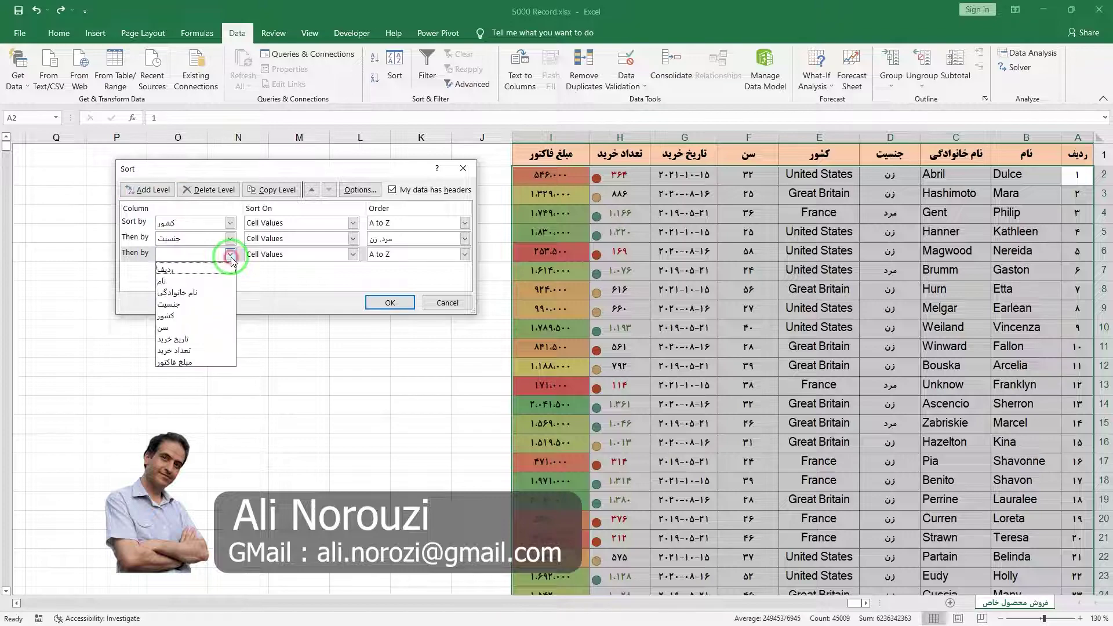
{"action": "left_click", "coordinate": [197, 328]}
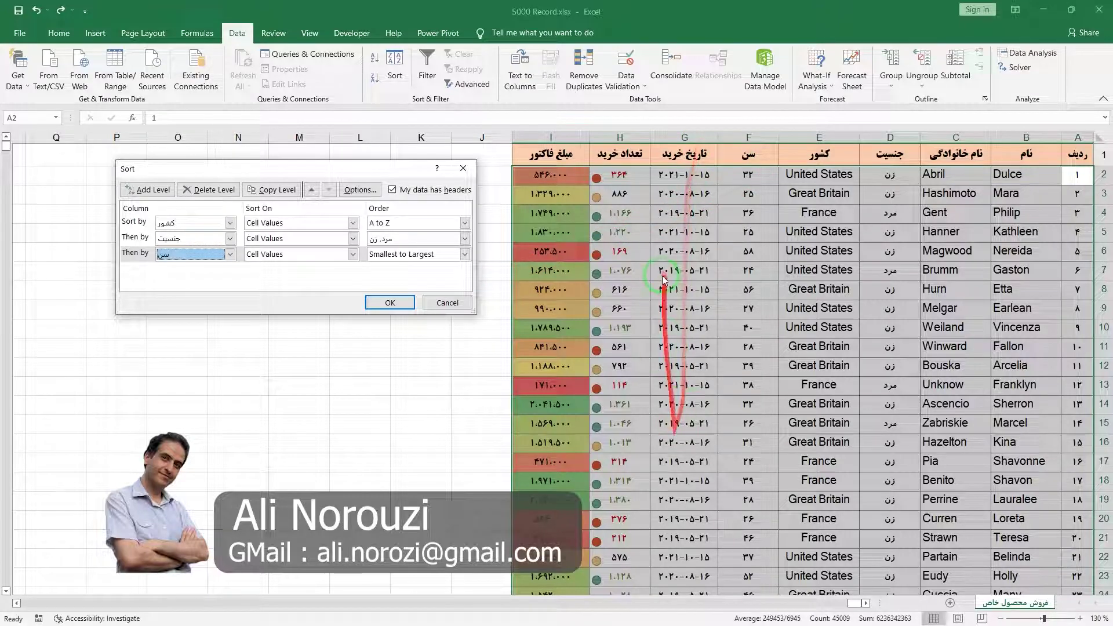
{"action": "left_click", "coordinate": [358, 192]}
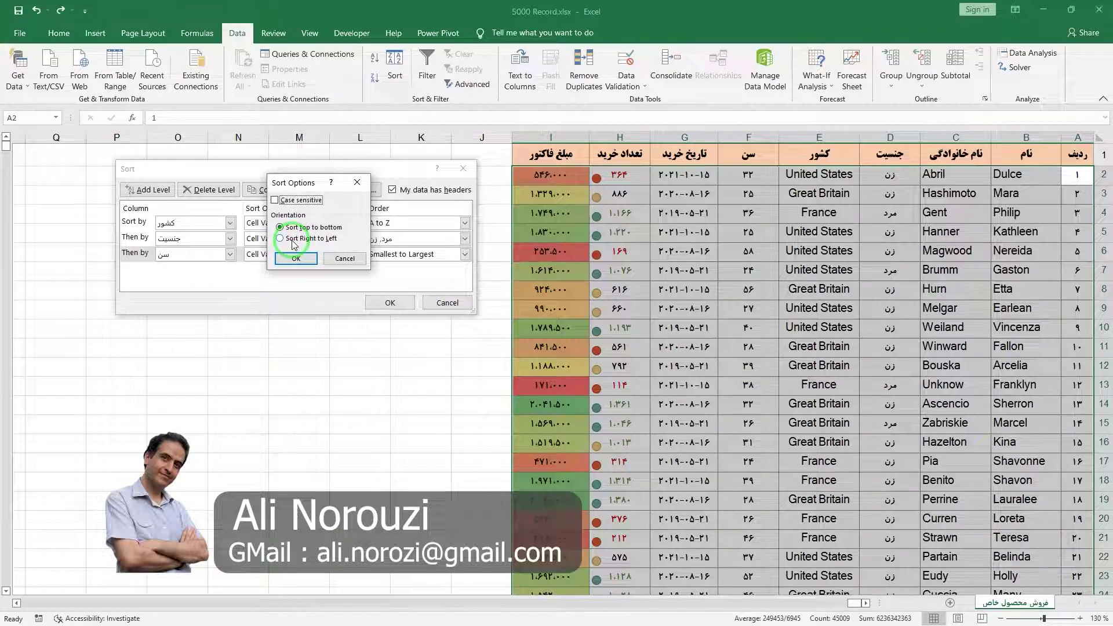
{"action": "left_click", "coordinate": [344, 259]}
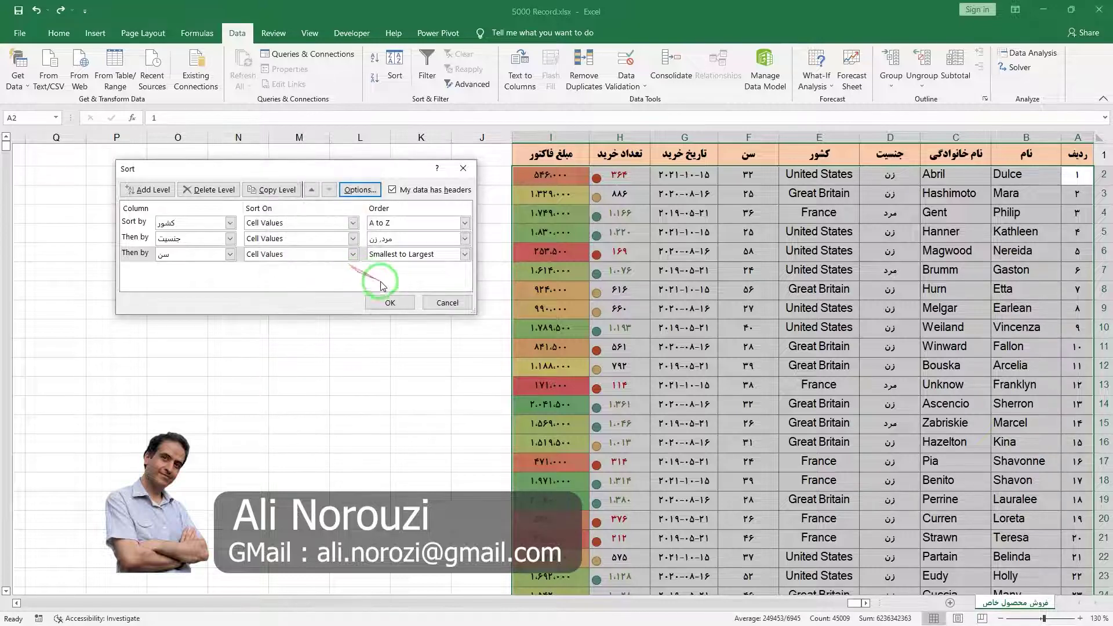
Apply the کشور, جنسیت, سن sort and scroll down to check the sorted rows
{"action": "left_click", "coordinate": [389, 303]}
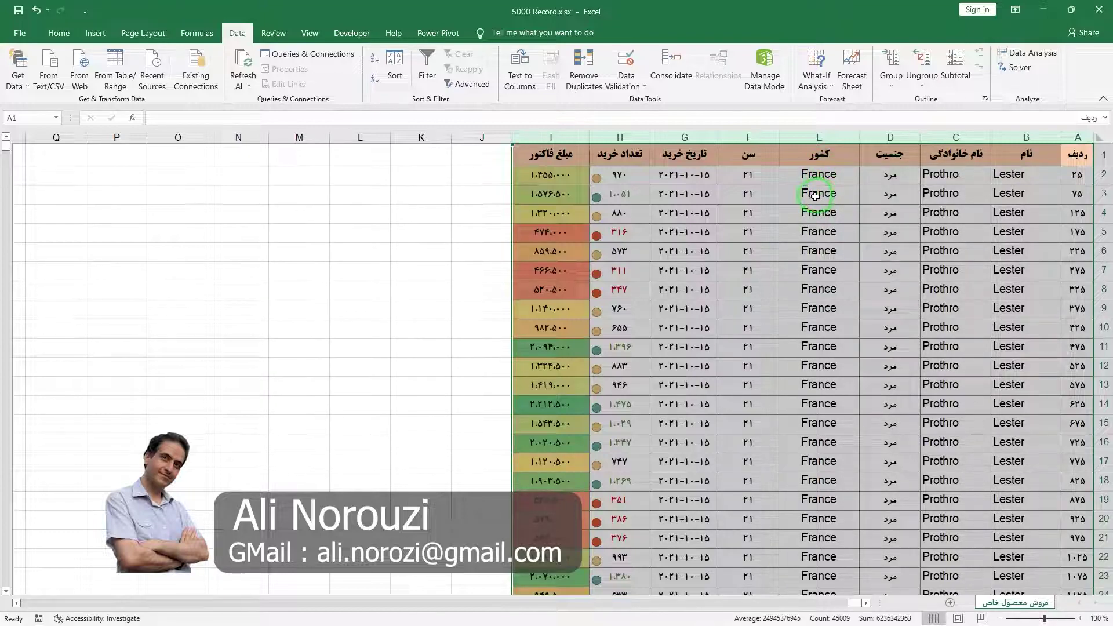
{"action": "left_click_drag", "start_coordinate": [7, 152], "coordinate": [7, 201]}
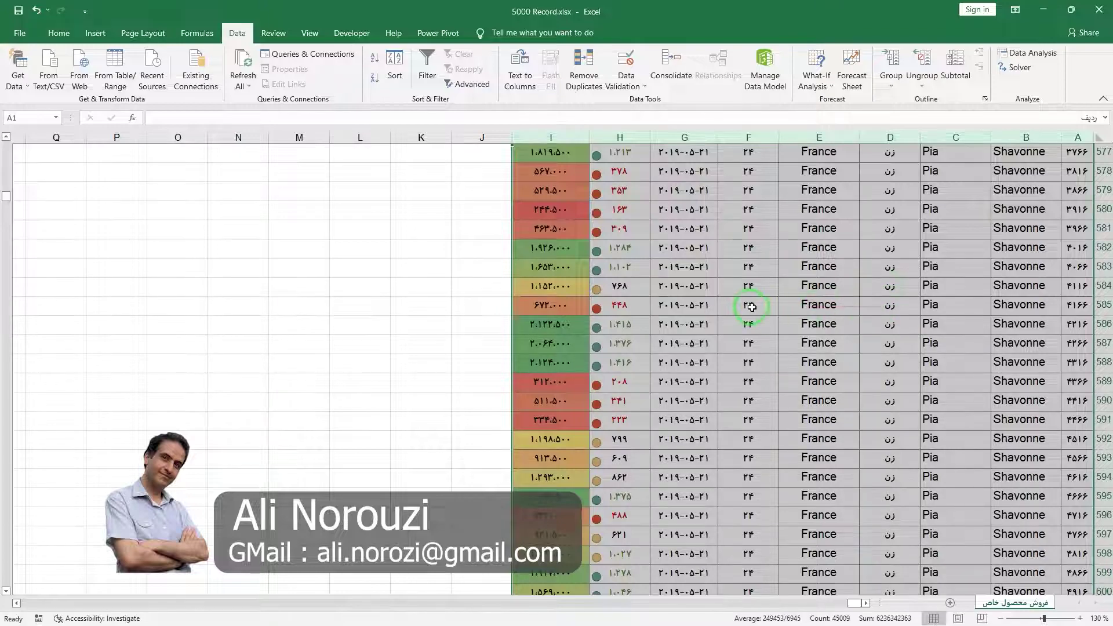
{"action": "left_click_drag", "start_coordinate": [7, 198], "coordinate": [9, 210]}
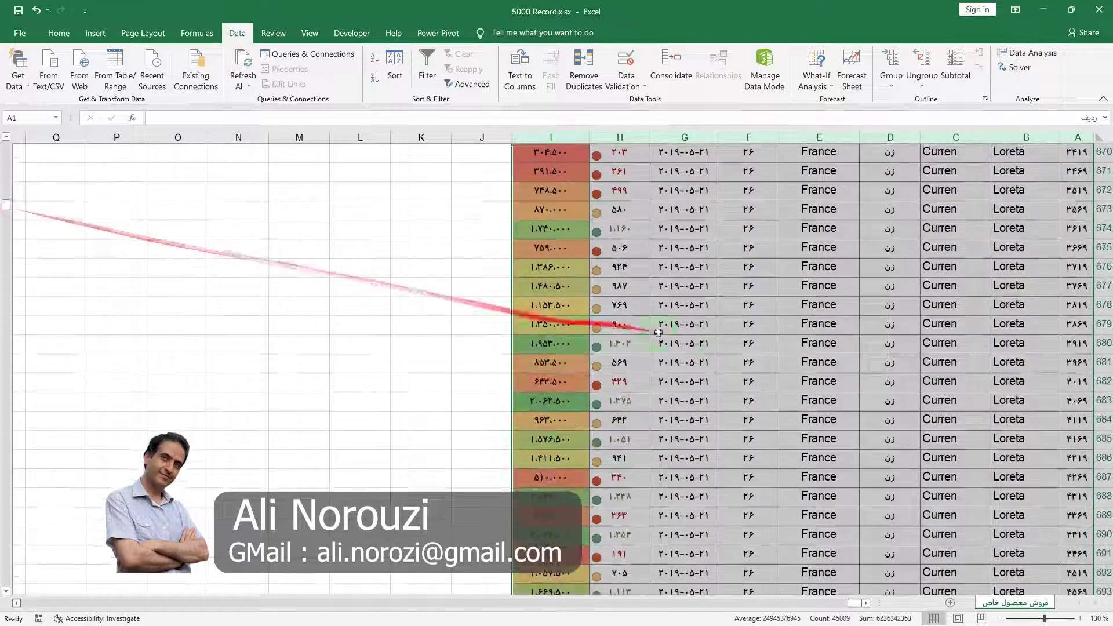